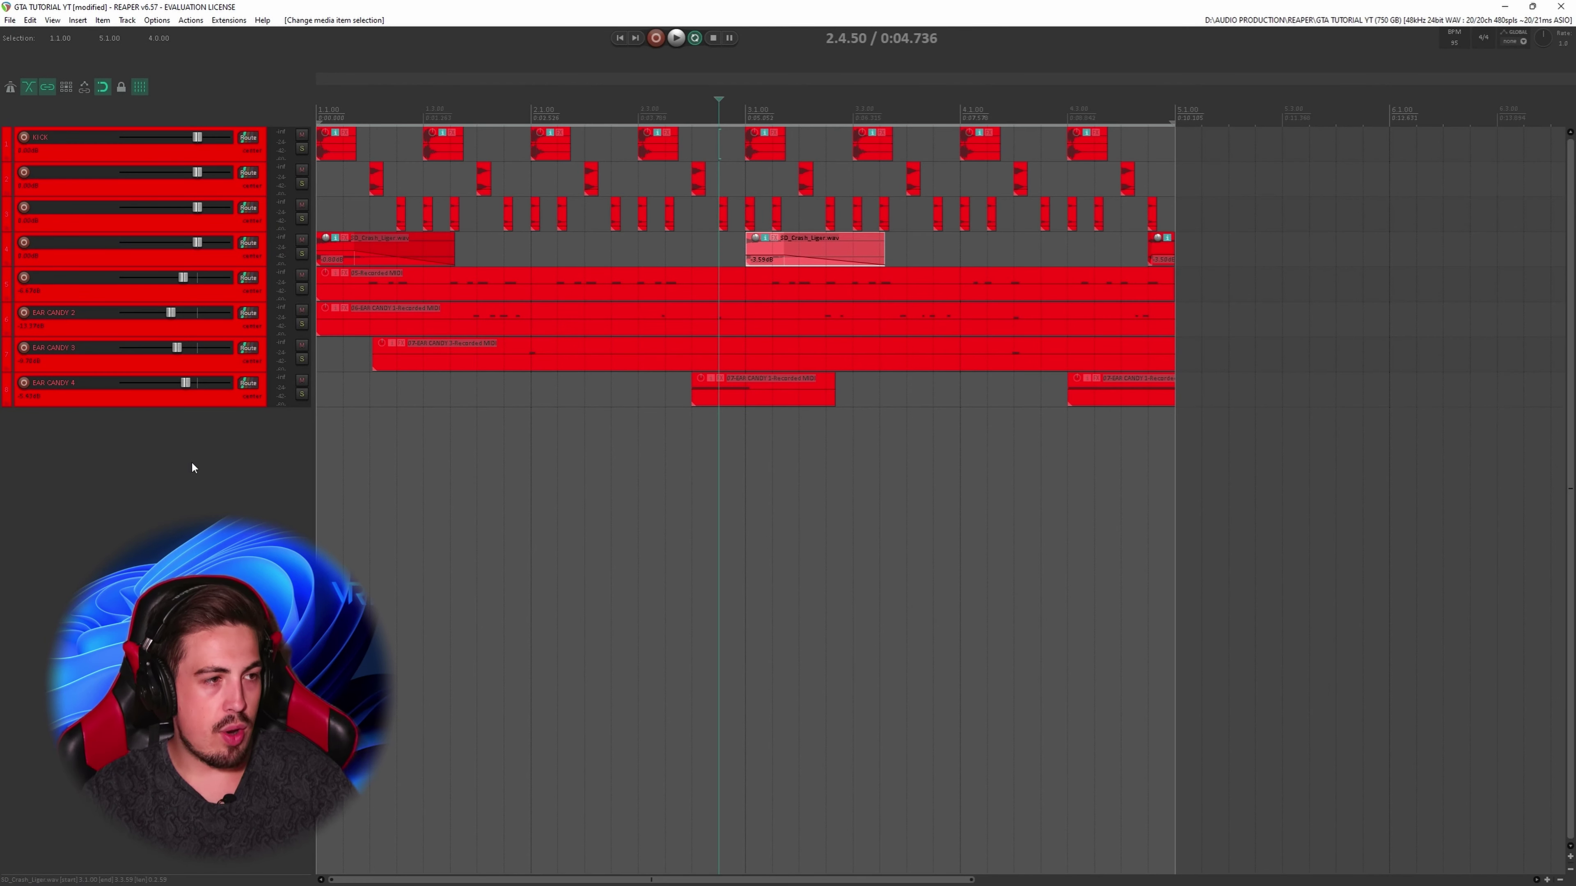
Add a new track below EAR CANDY 4, enlarge its height and remove its default FabFilter Pro-Q 3 effect
double_click(193, 466)
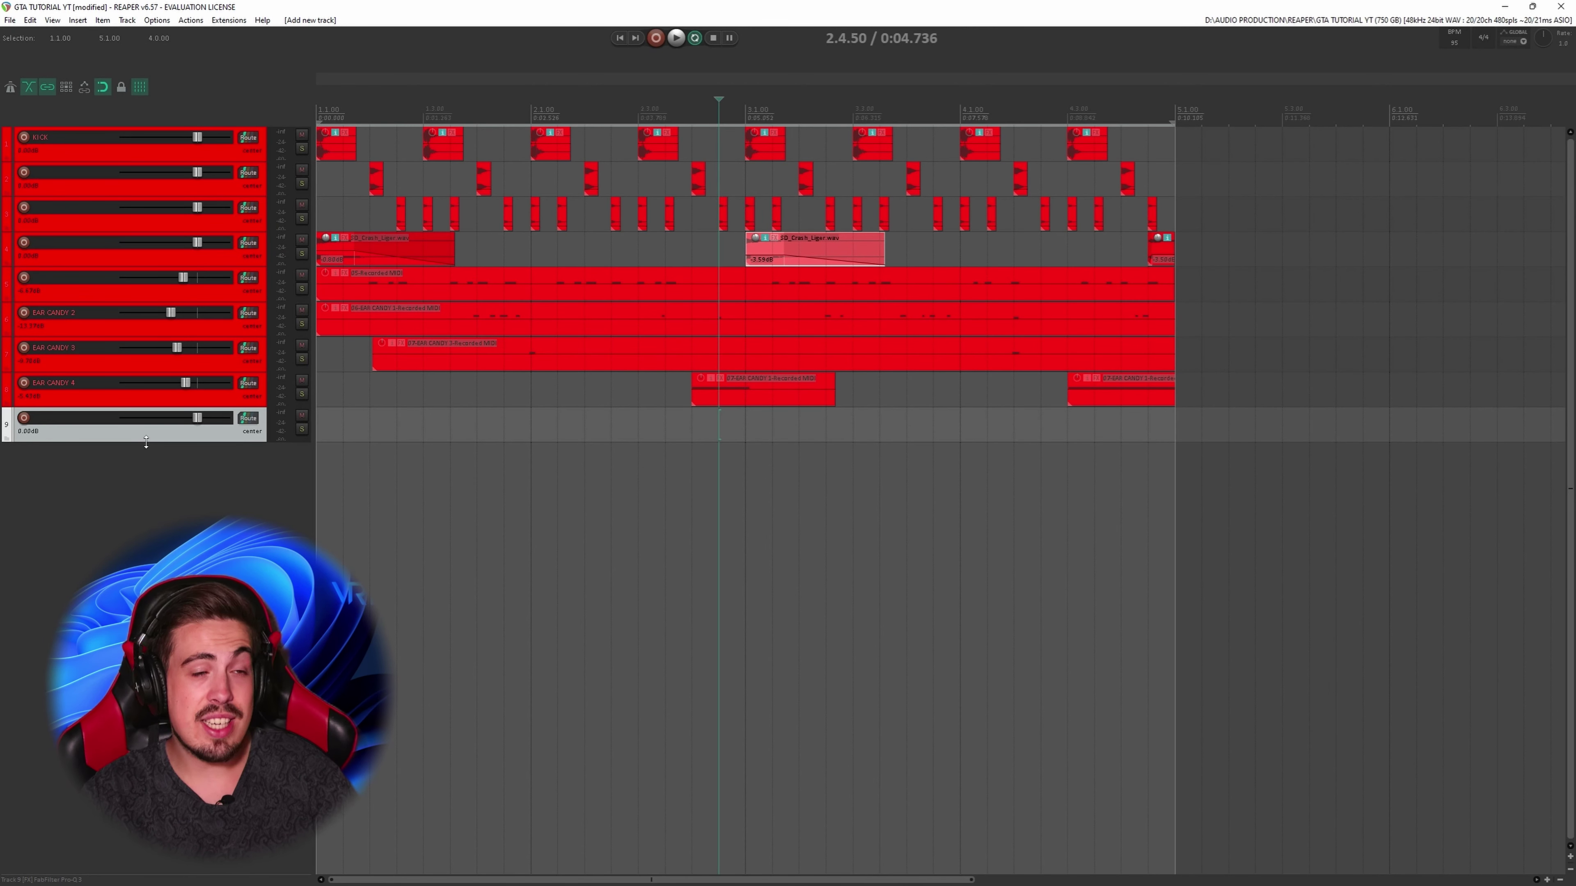
left_click_drag(146, 442, 146, 548)
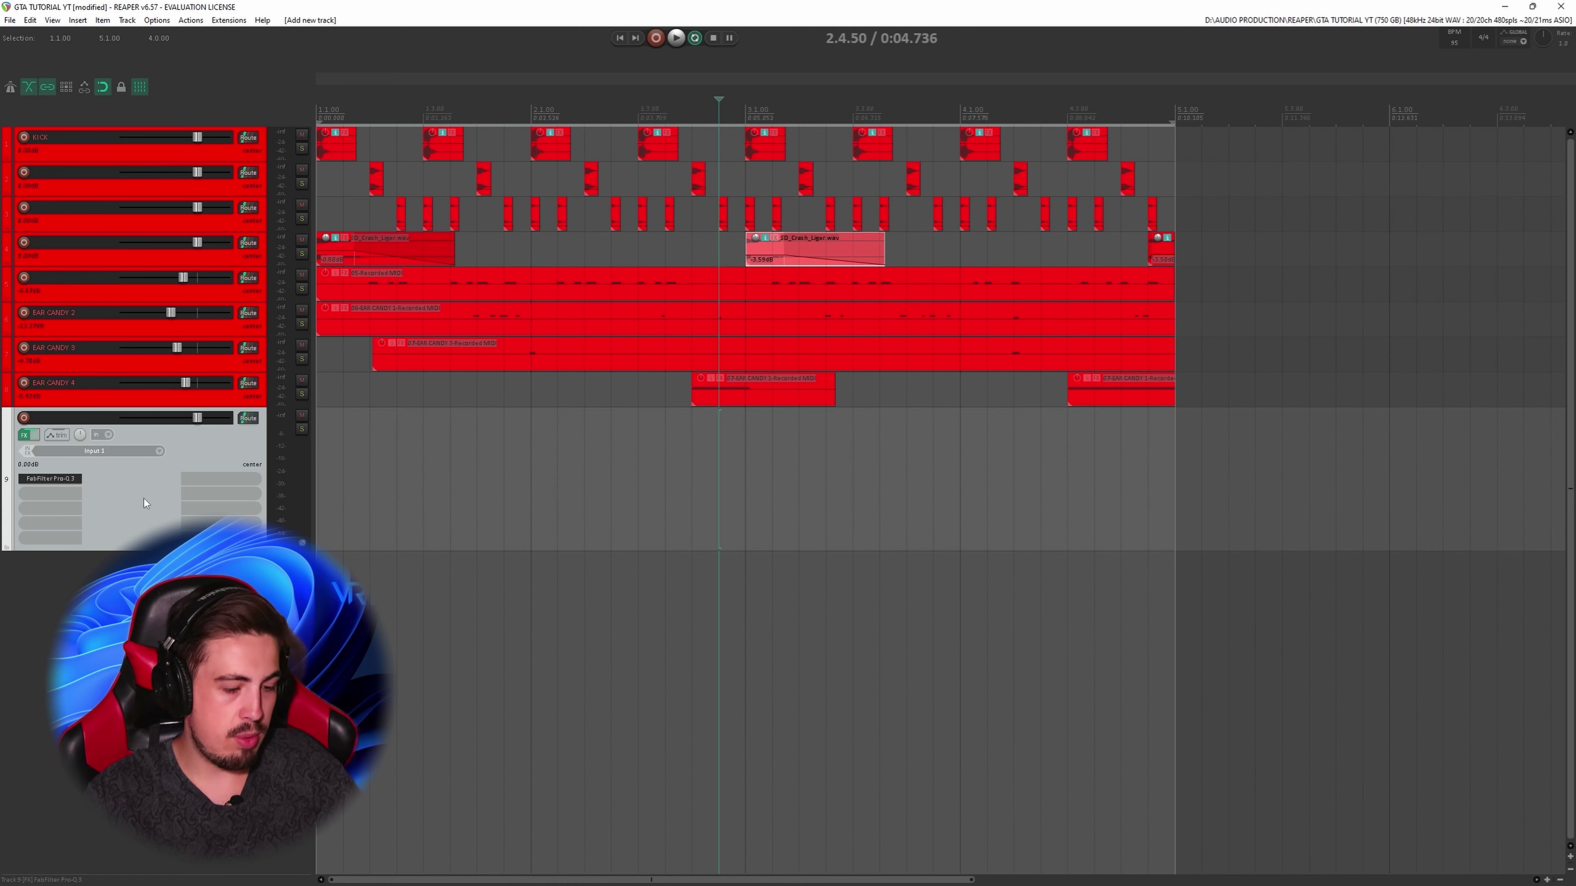
left_click(54, 481, "alt")
Add the VST3i Kontakt (Native Instruments) (64 out) plugin to the new track and reposition its window
double_click(54, 481)
left_click(882, 235)
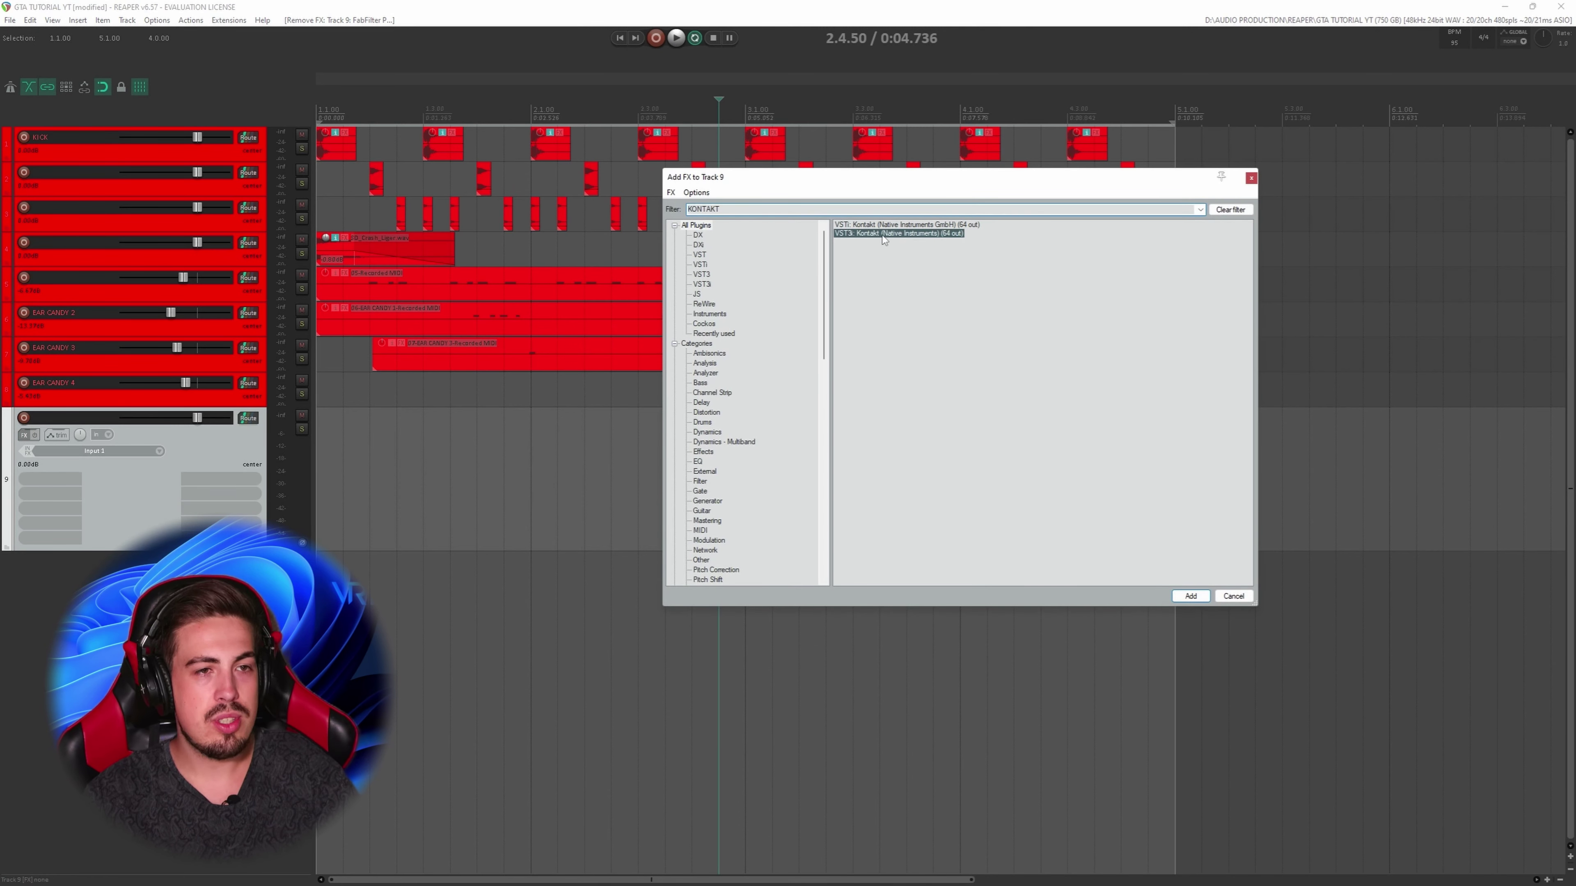
double_click(884, 235)
left_click_drag(451, 50, 1009, 124)
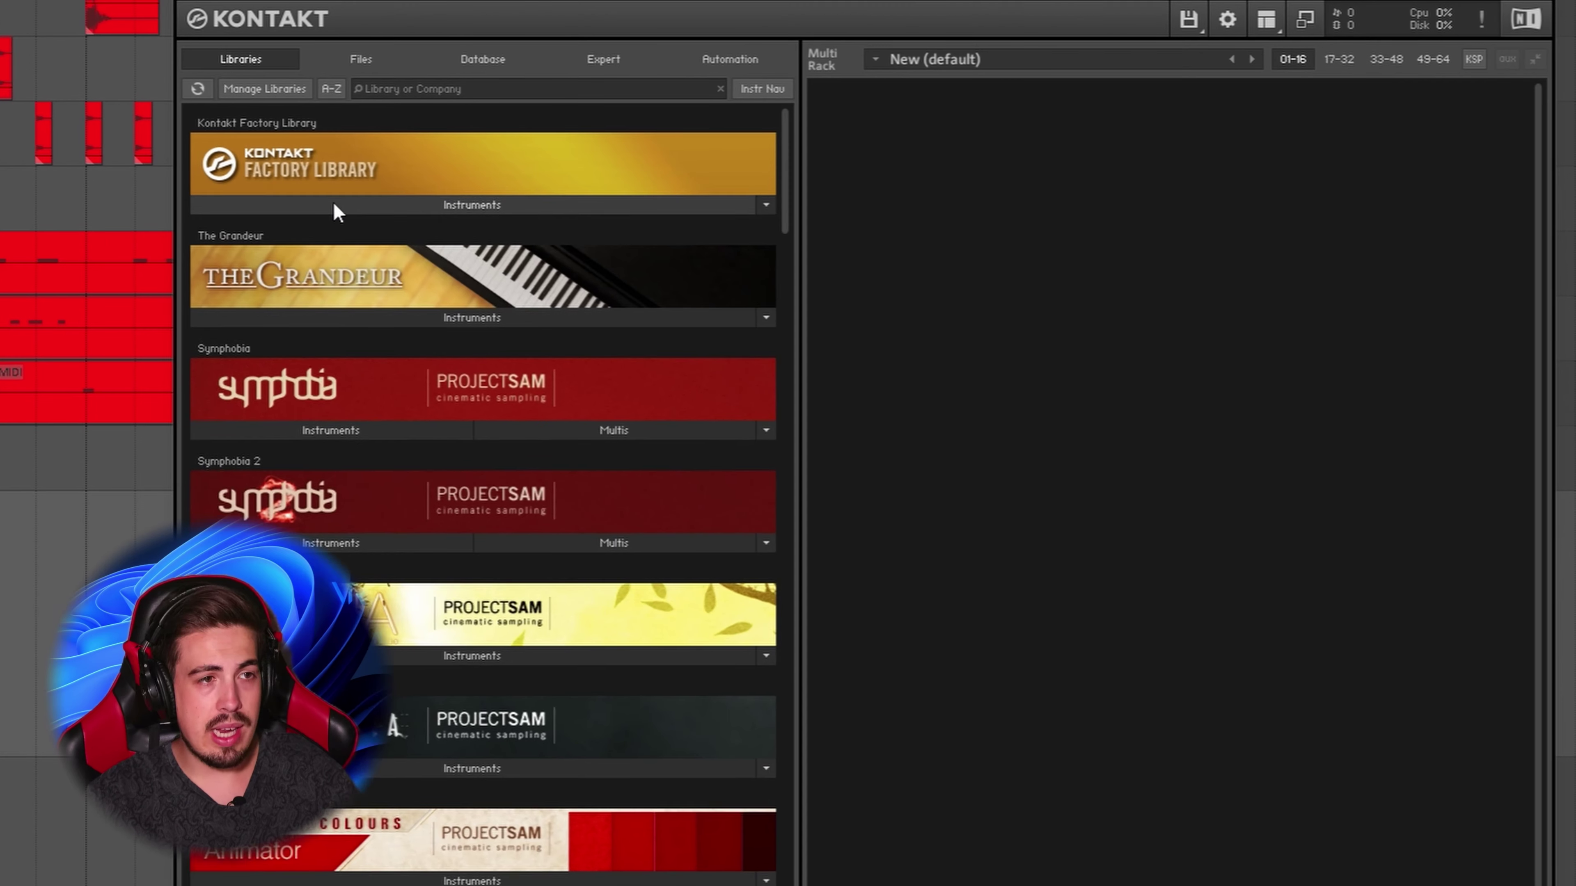
Load Classic Bass.nki from the Kontakt Factory Library's Band, 6 - Bass folder and arm the track for recording
left_click(334, 205)
left_click(242, 233)
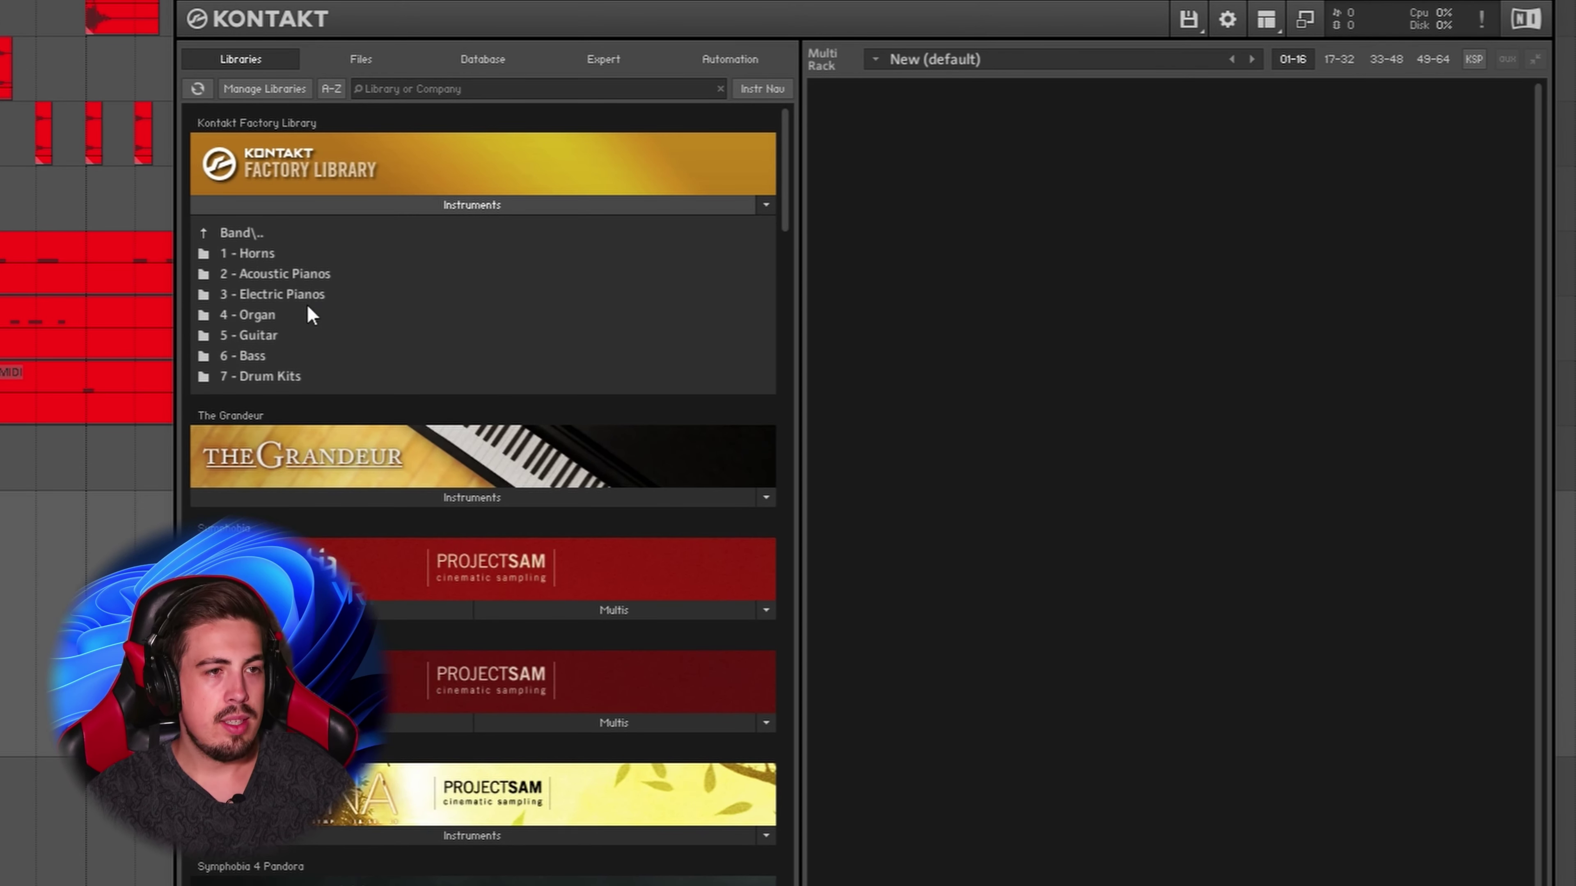
left_click(261, 356)
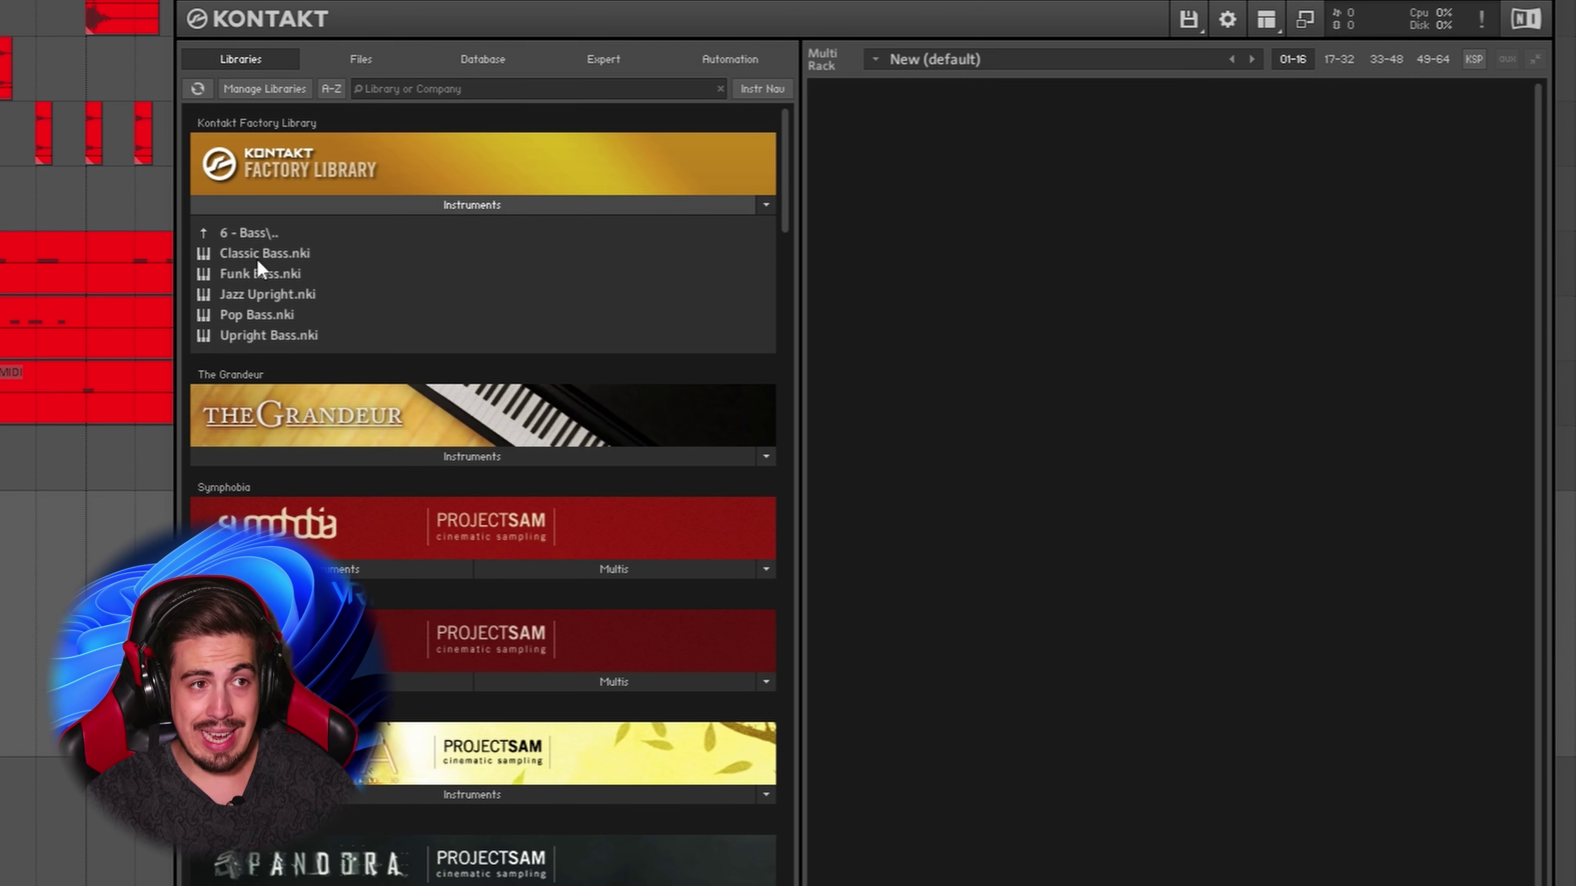
left_click_drag(255, 260, 1048, 315)
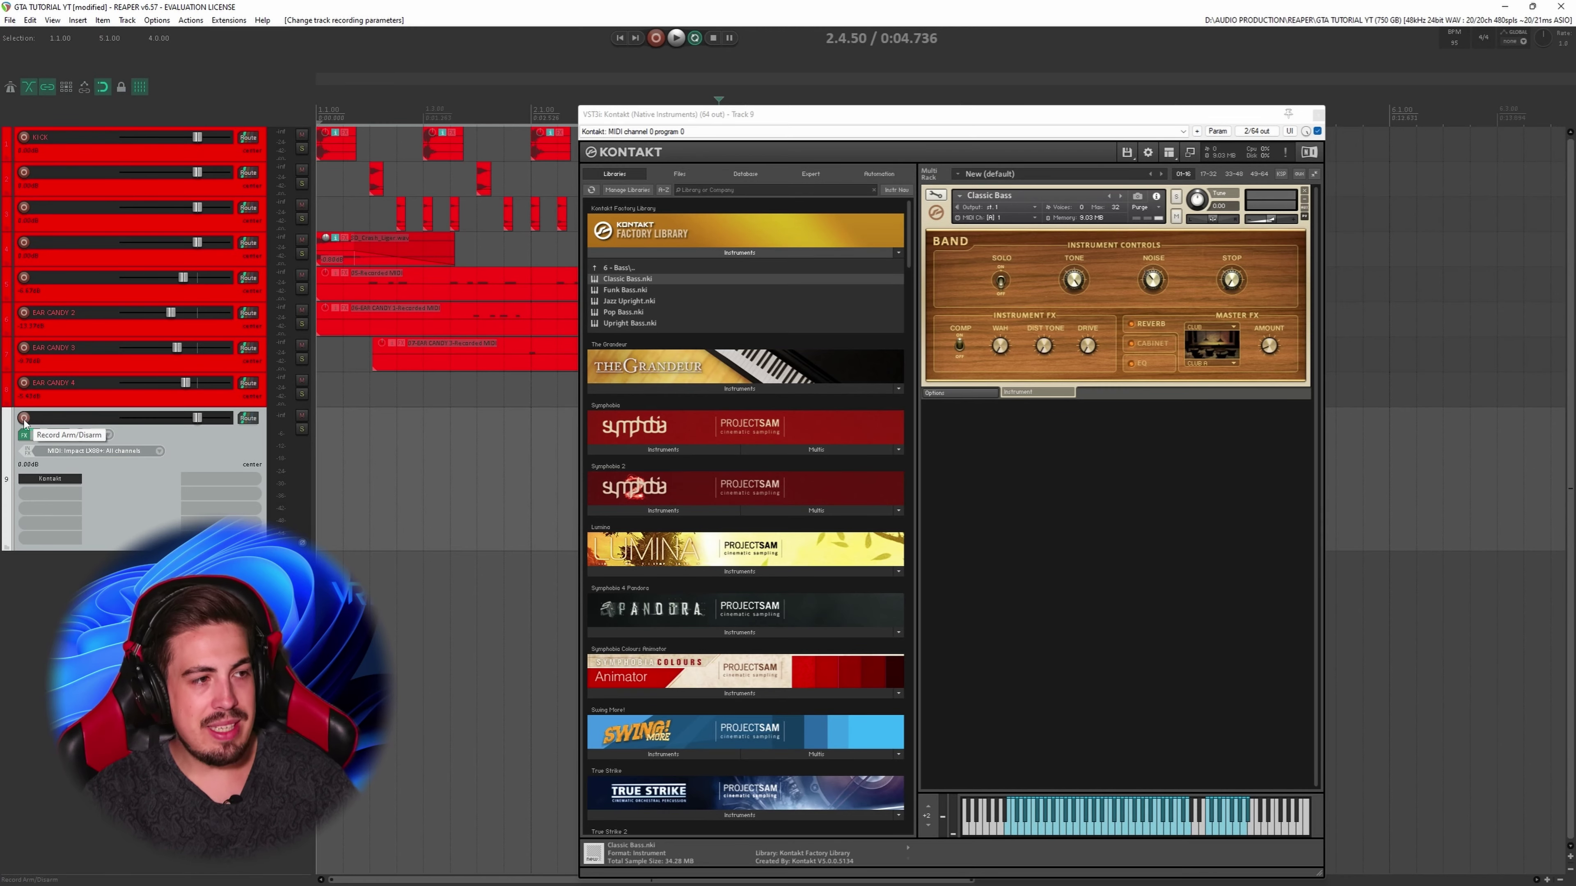
left_click(23, 419)
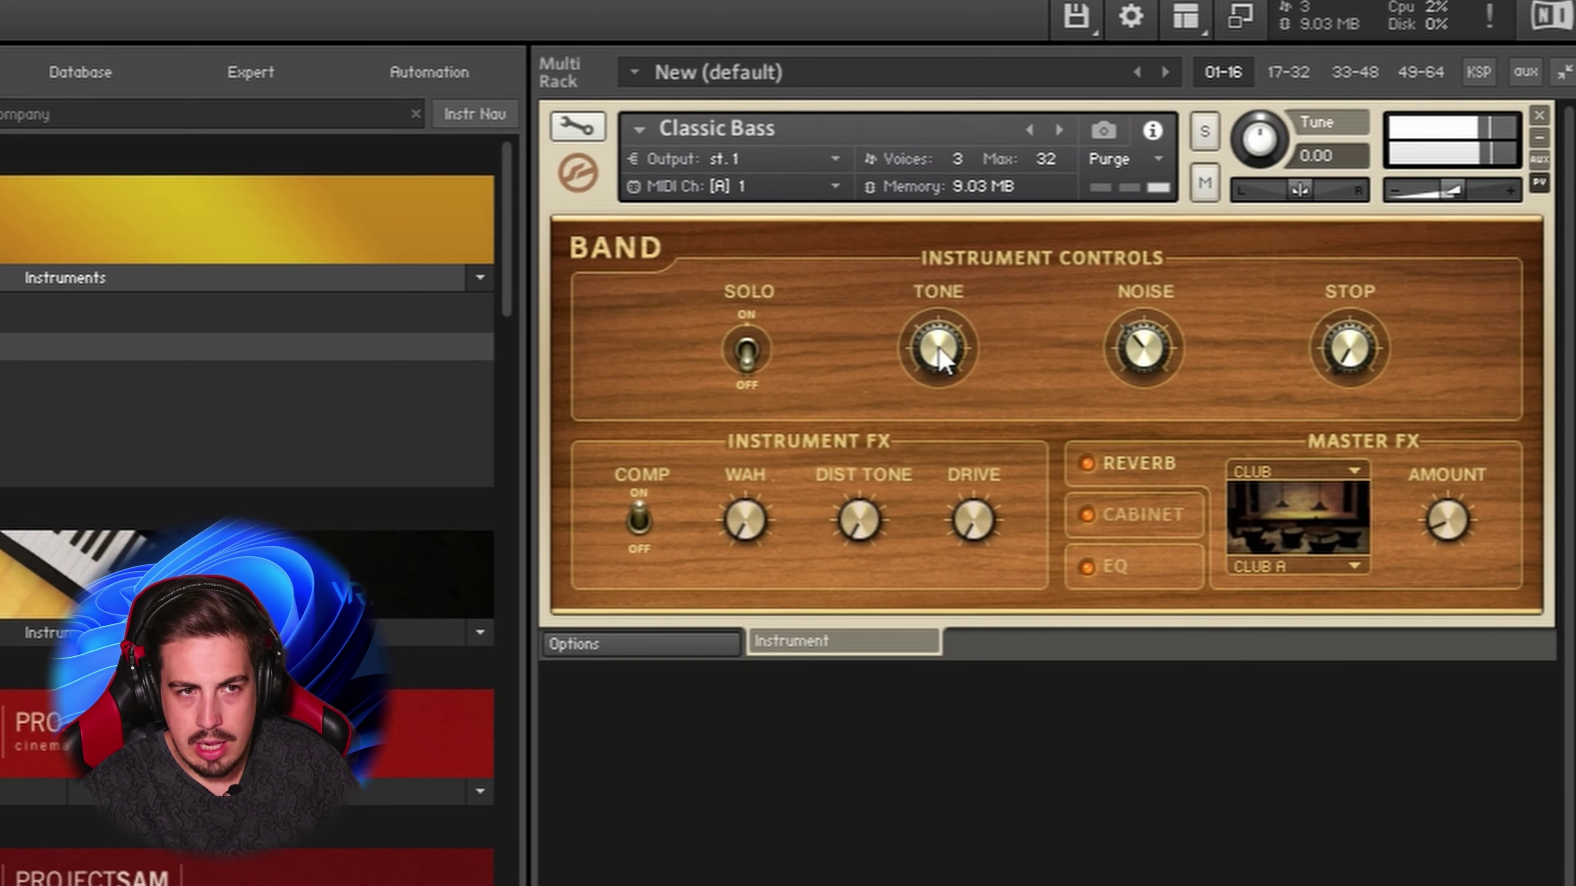
Lower the Classic Bass tone, turn its noise down to minimum and switch off its reverb
left_click_drag(940, 403, 949, 618)
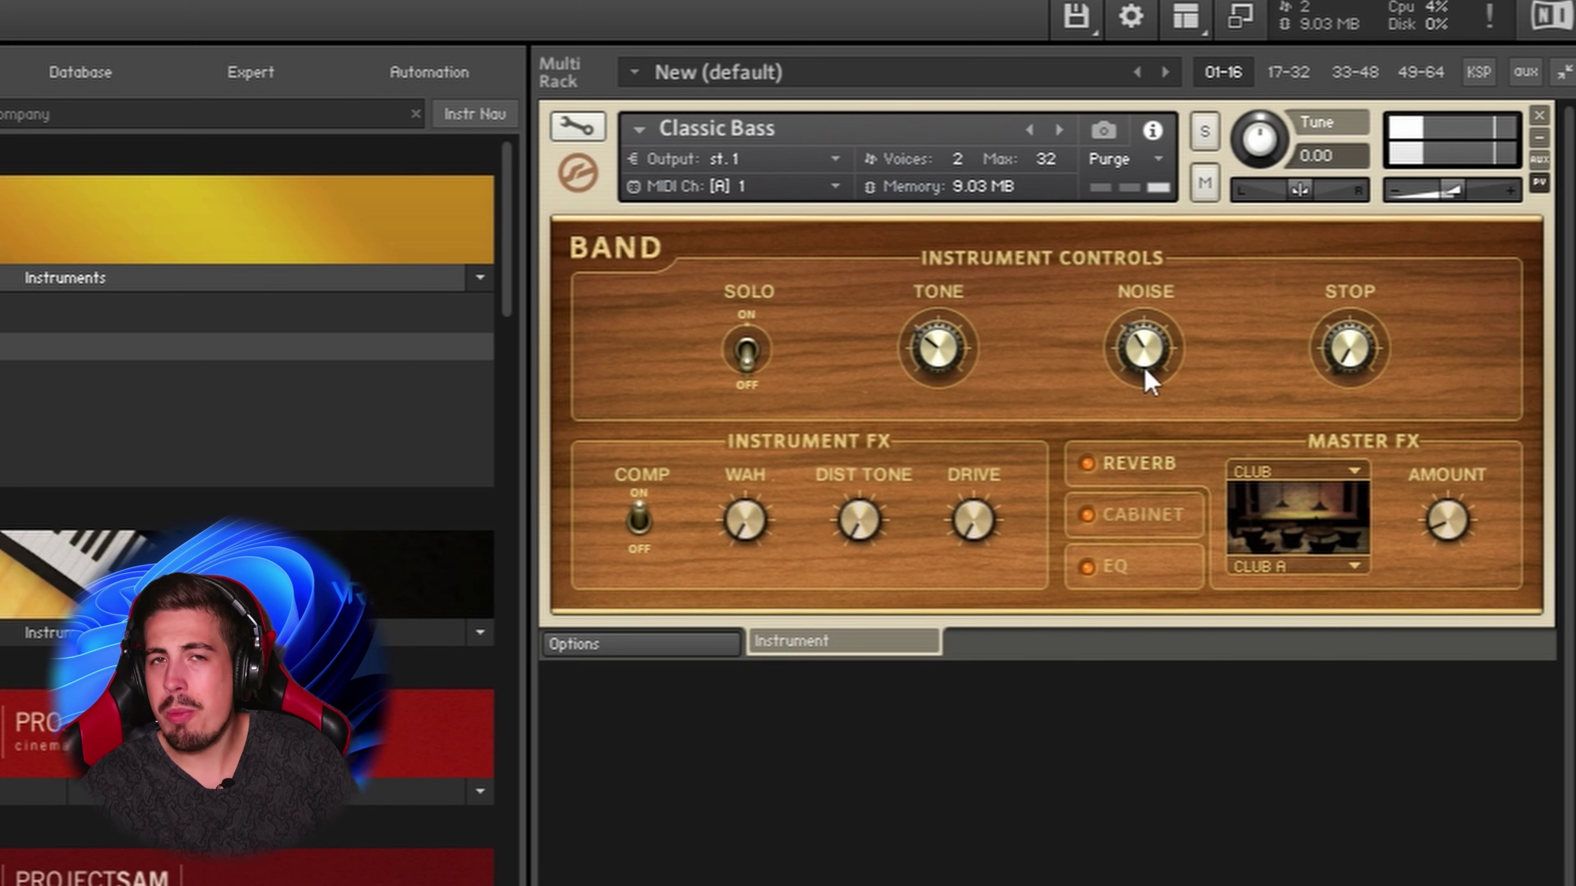
left_click_drag(1145, 371, 1137, 438)
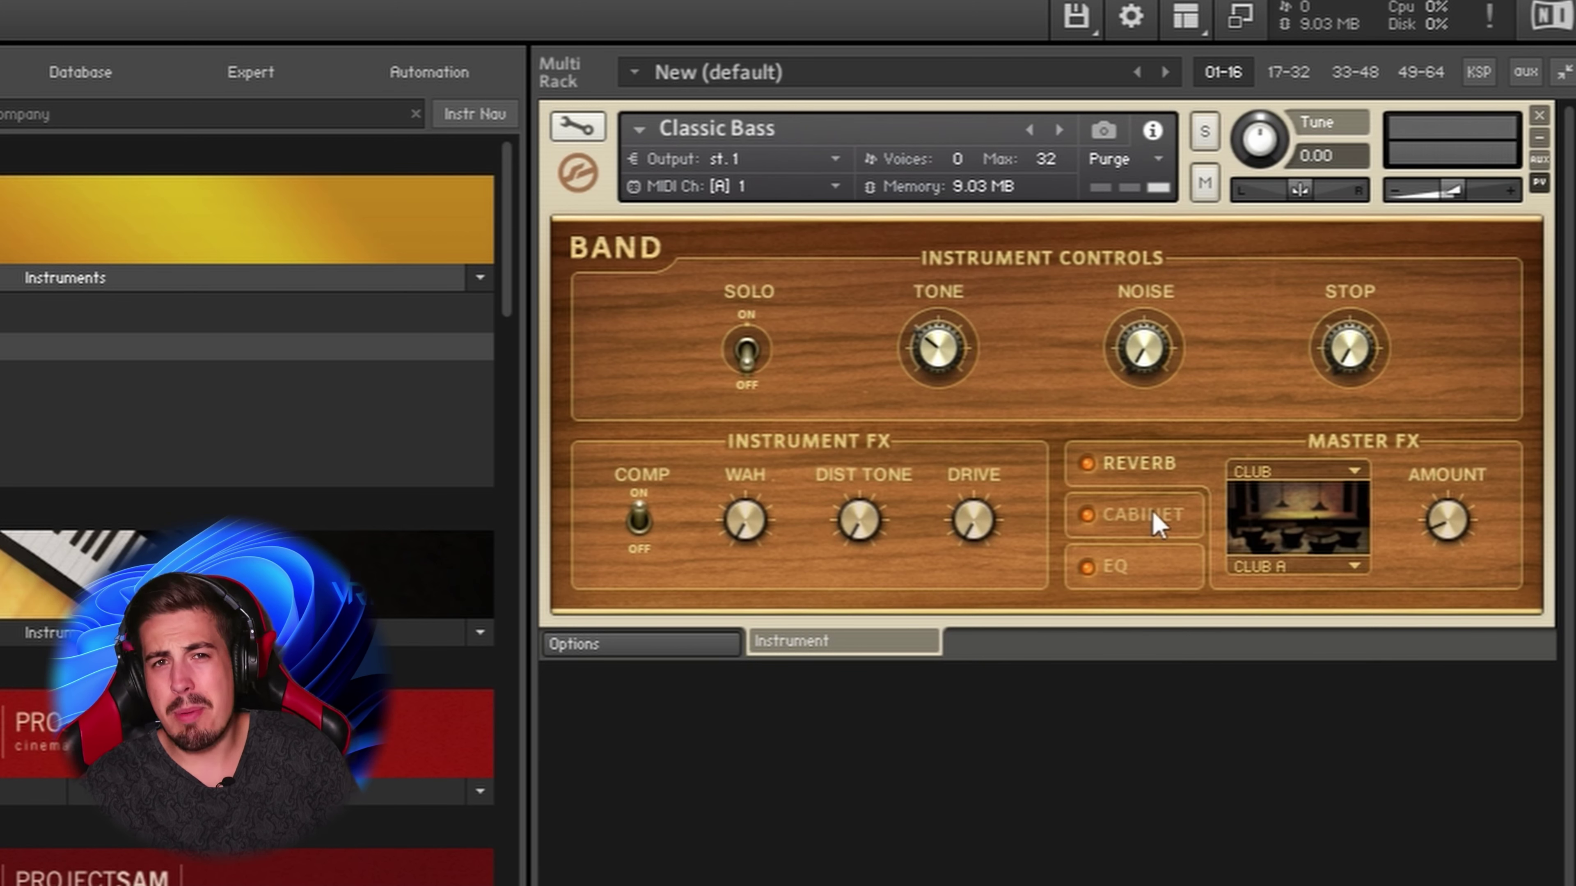
left_click(1086, 465)
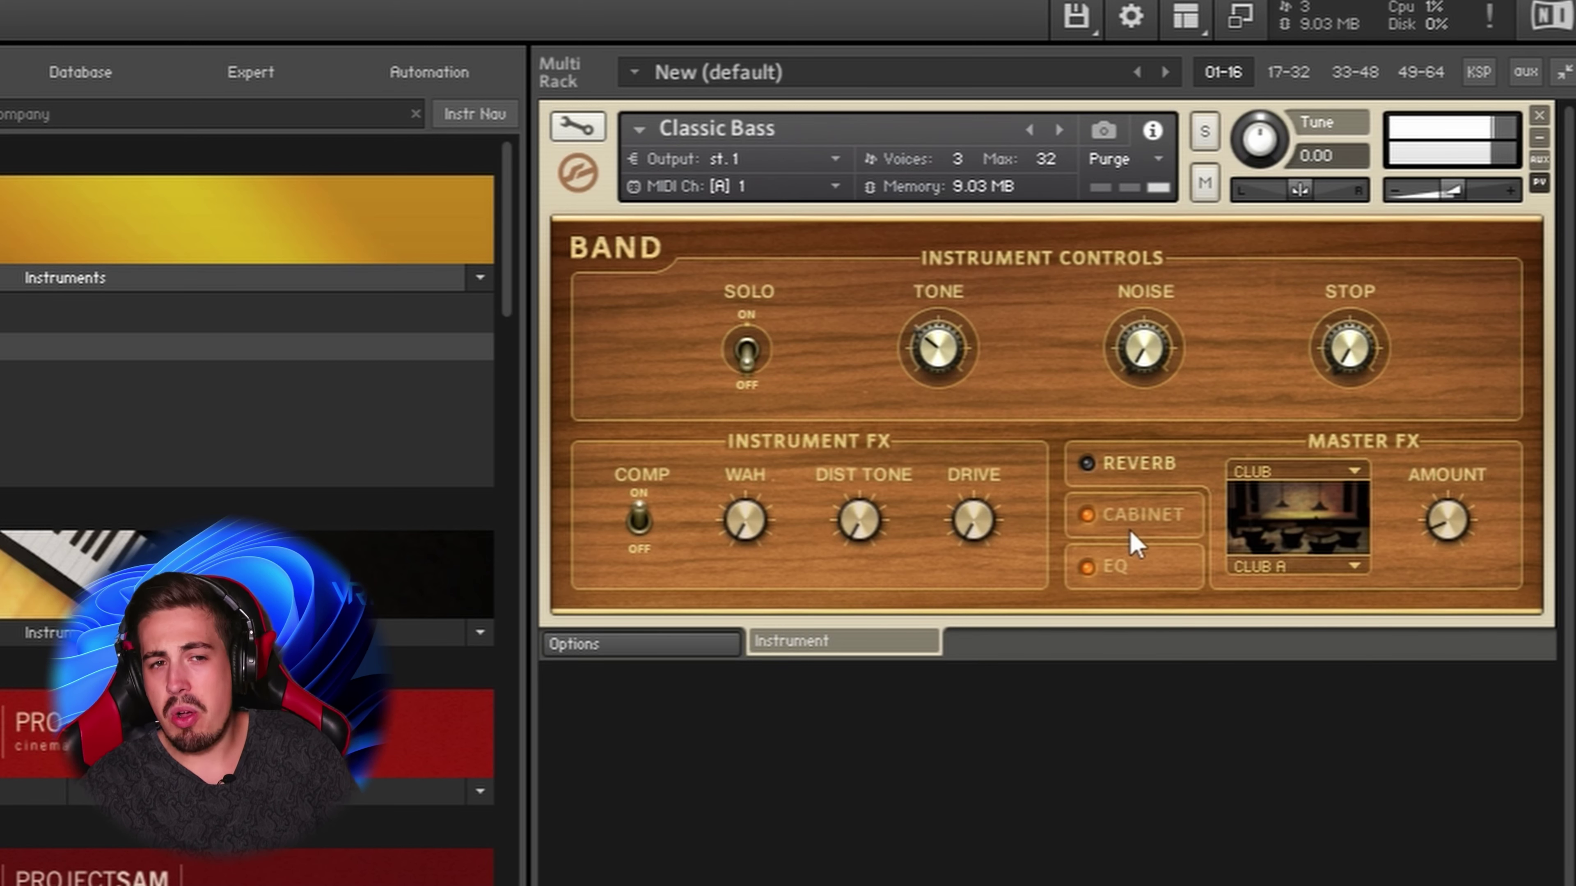
Raise the bass band of the Classic Bass EQ to about +6, lower the instrument's volume slightly and close Kontakt
left_click(1130, 540)
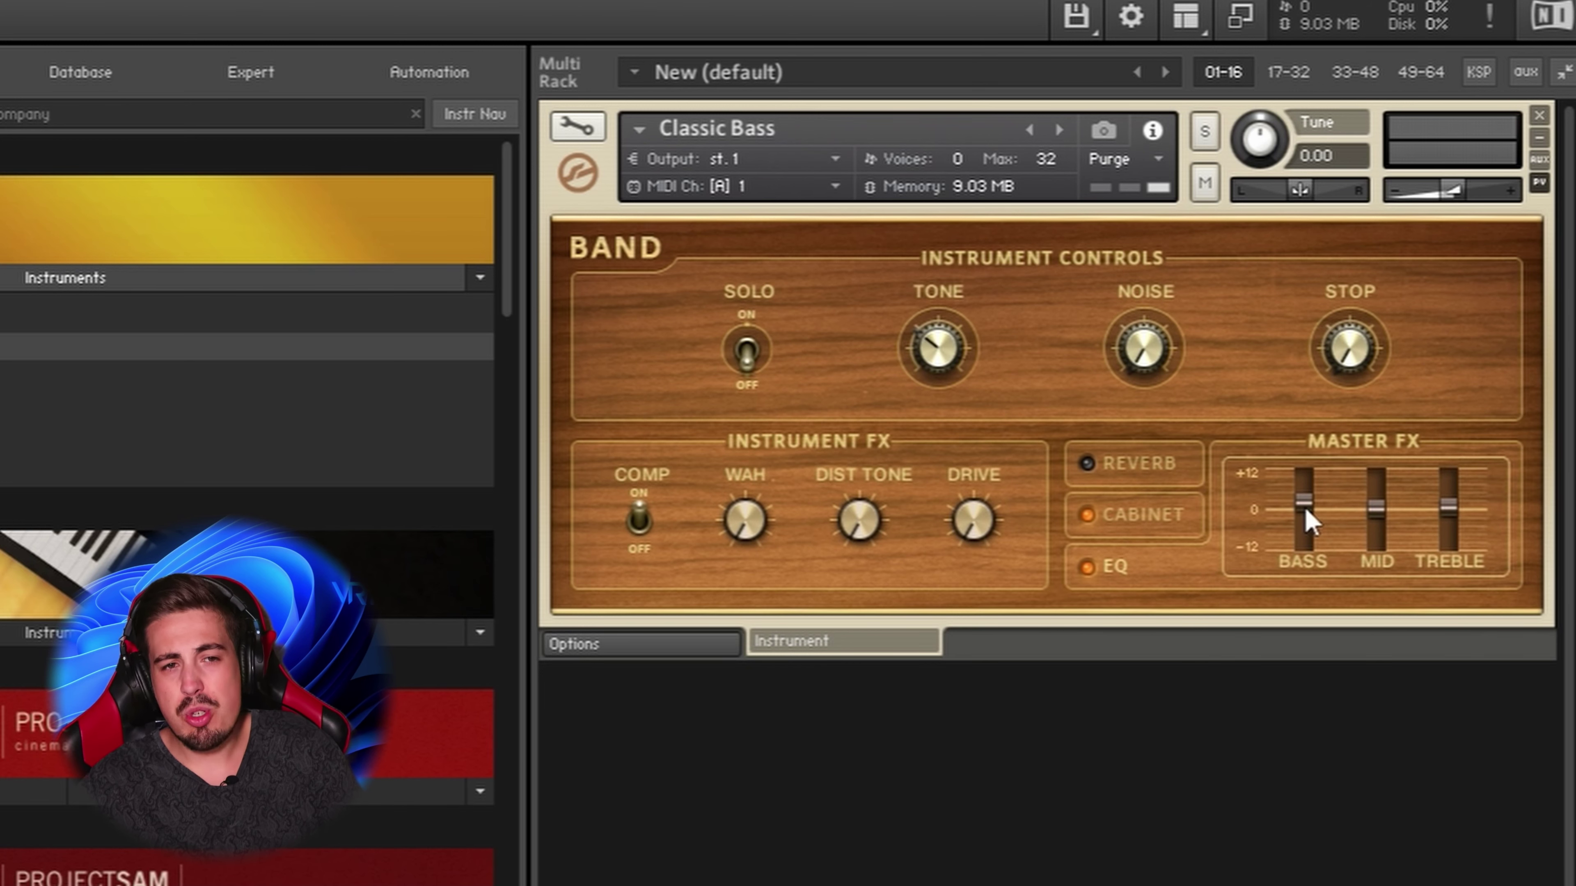
left_click_drag(1306, 510, 1306, 483)
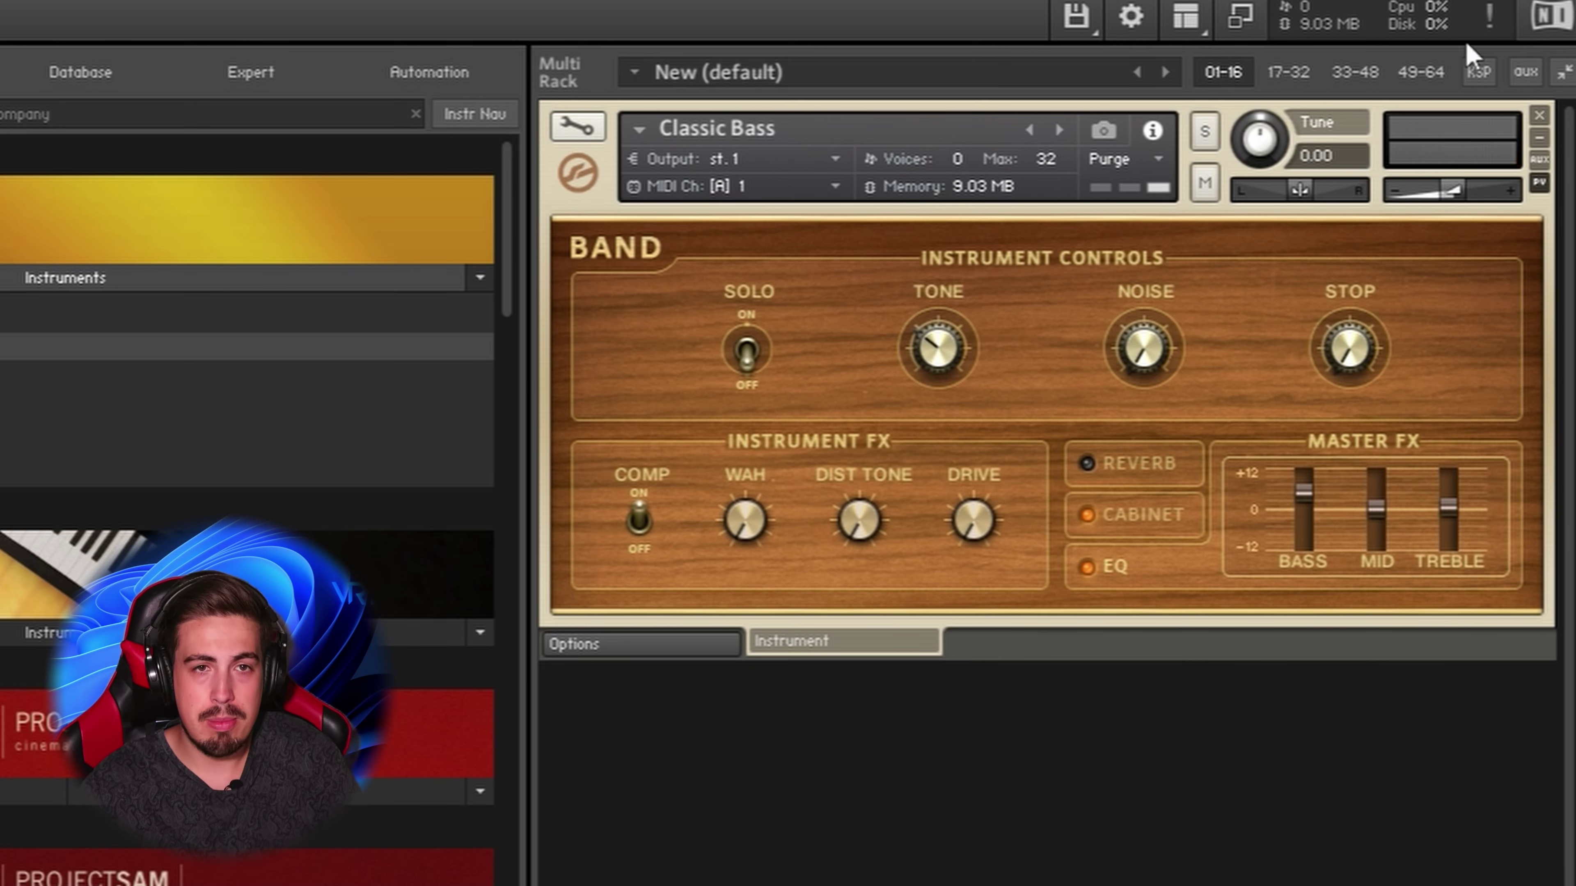
left_click_drag(1480, 200, 1448, 200)
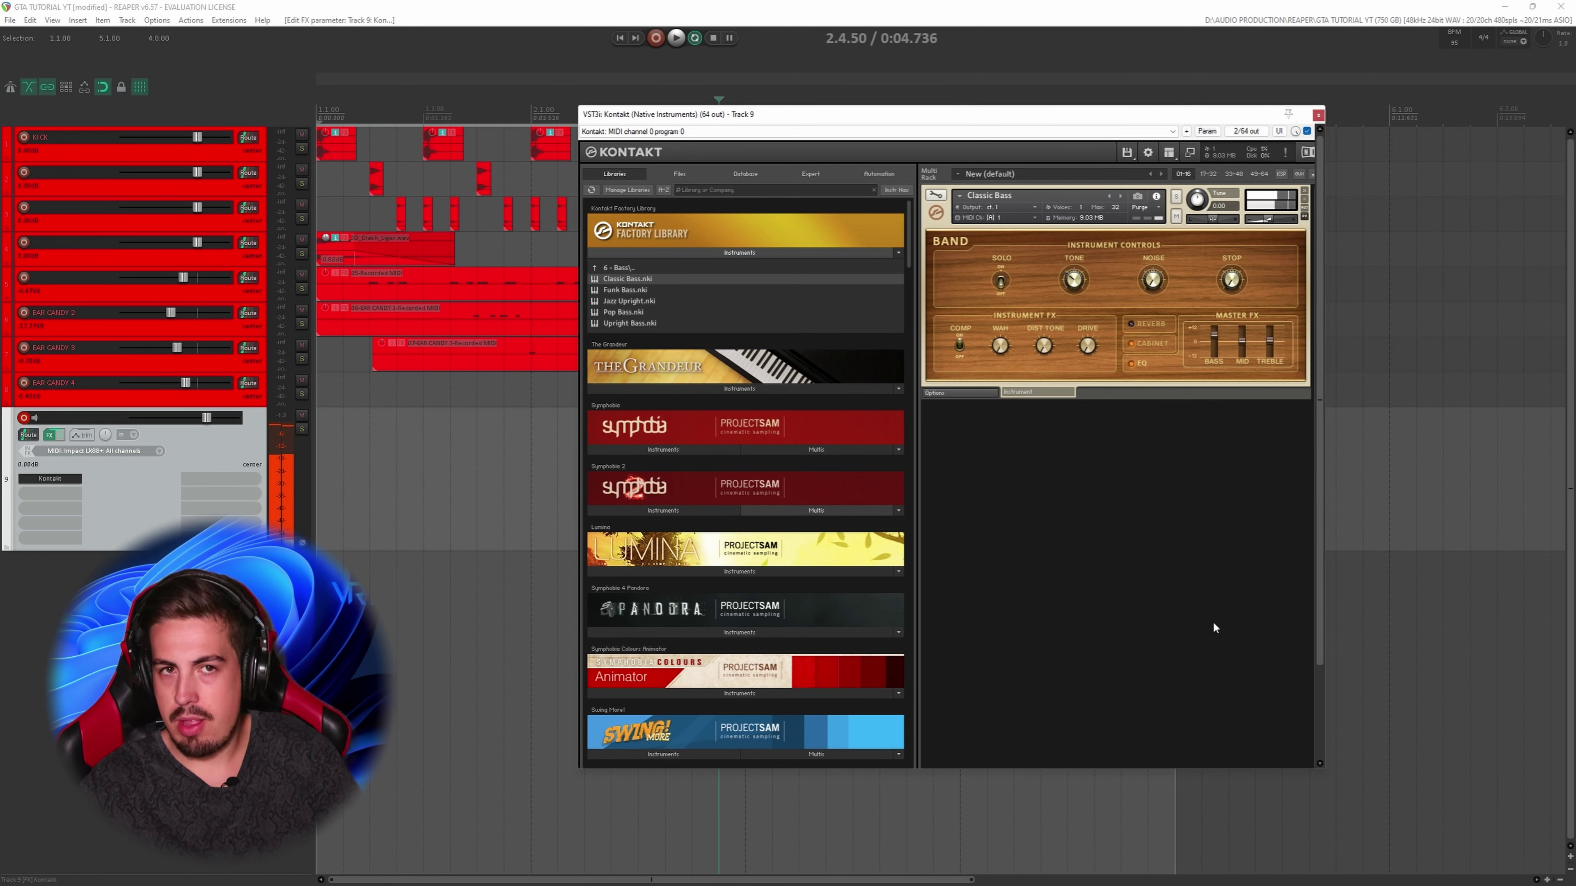
left_click(1317, 116)
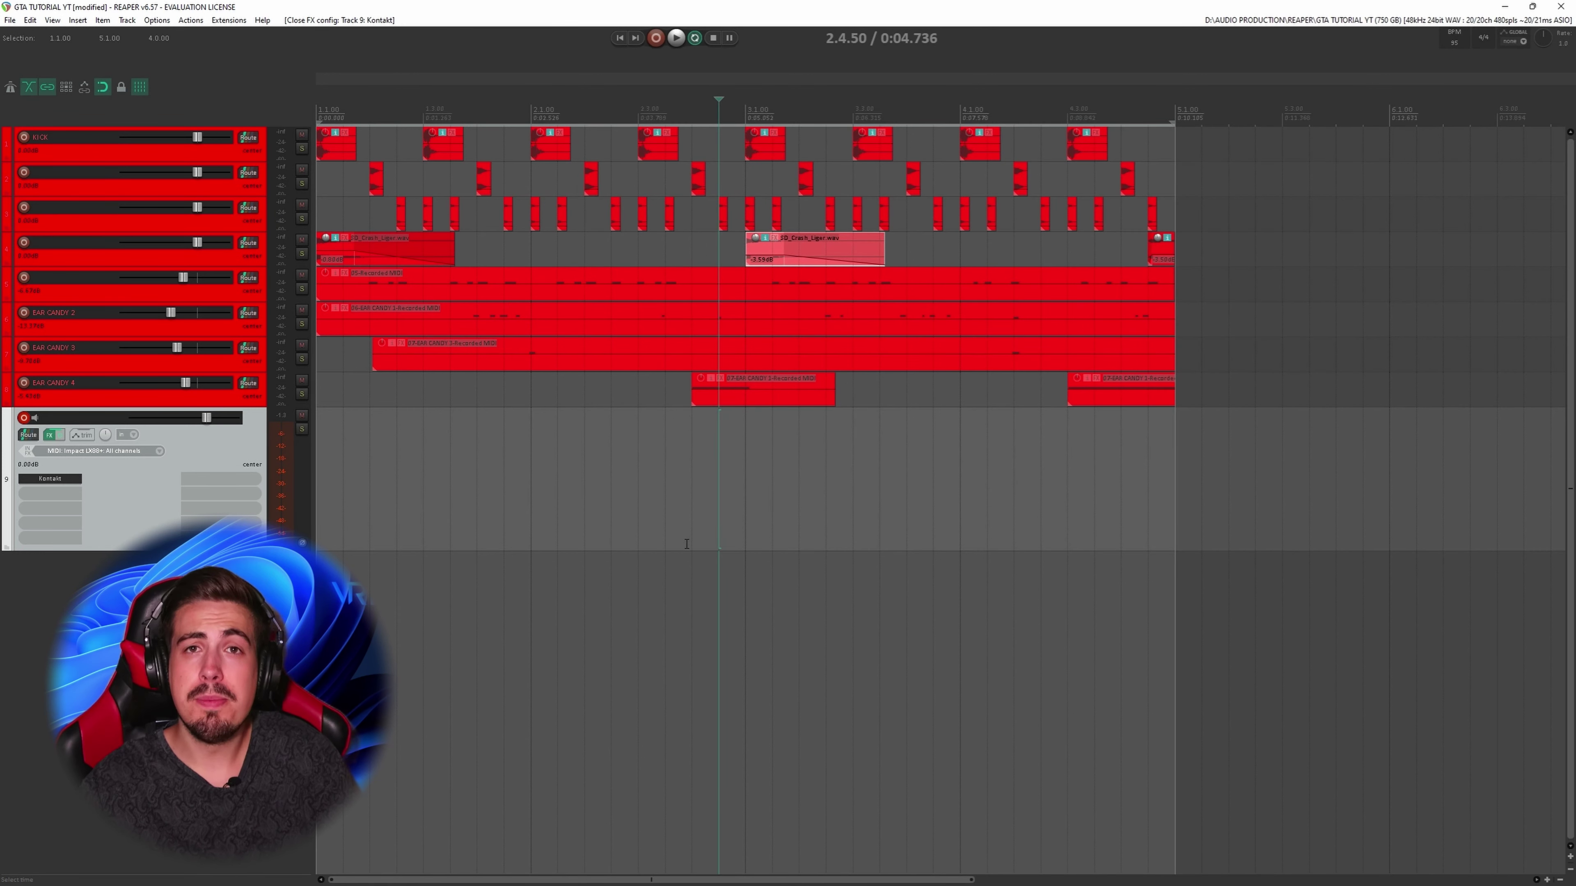
Enable the metronome and record a four-bar MIDI bass line on the new track from the project start
left_click(687, 543)
left_click(8, 92)
key("Home")
key("space")
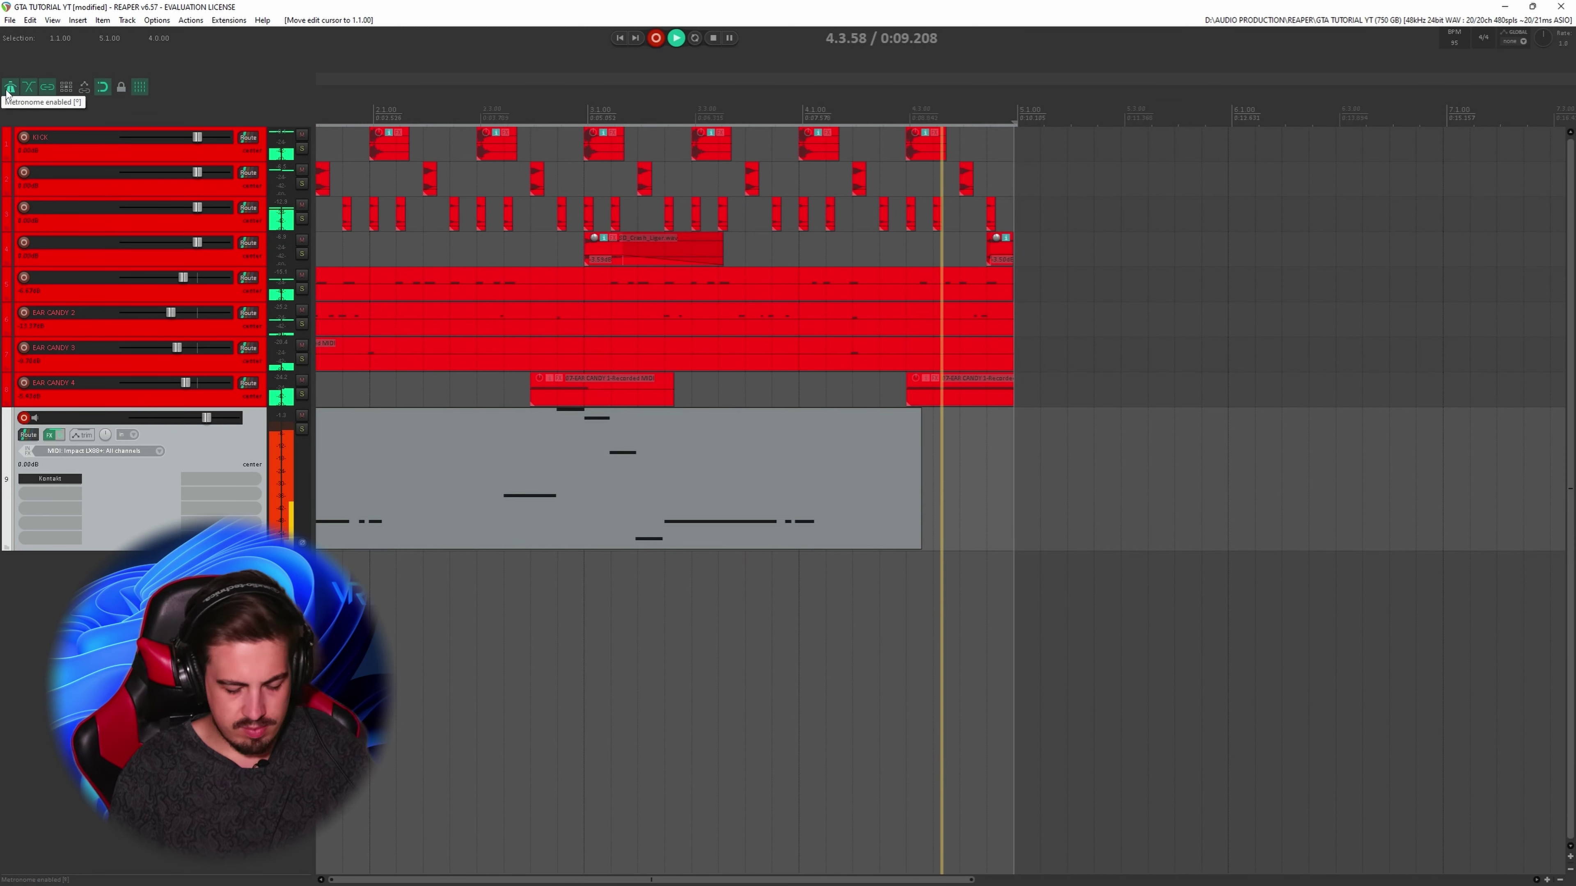
key("space")
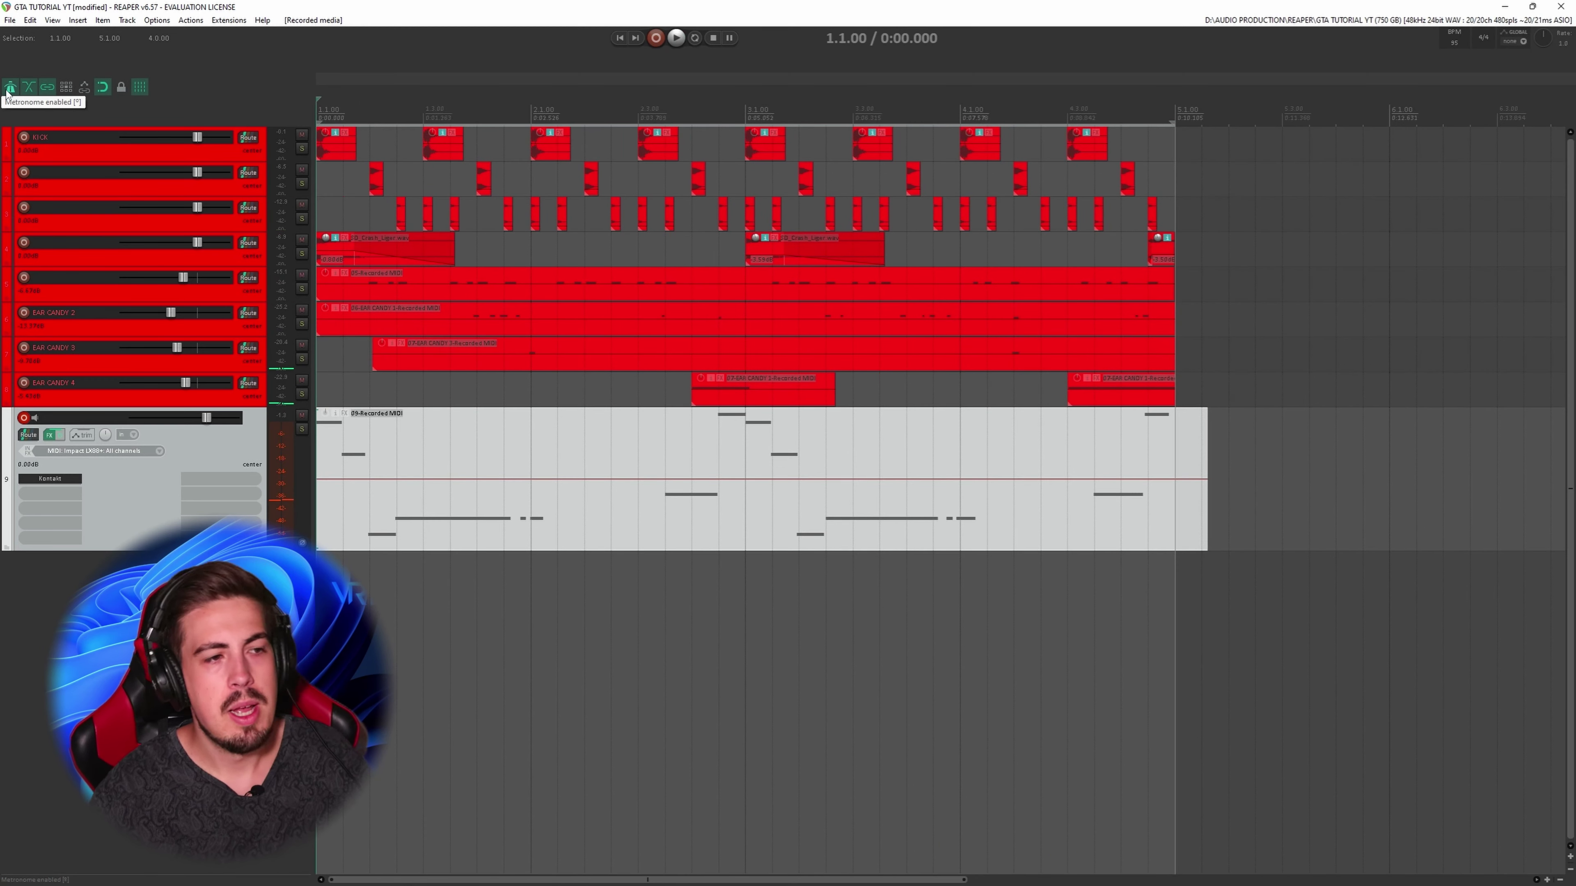
Trim the end of the recorded MIDI item to the start of bar 5, matching the tracks above
scroll(559, 435, "down", 2)
left_click_drag(949, 472, 926, 472)
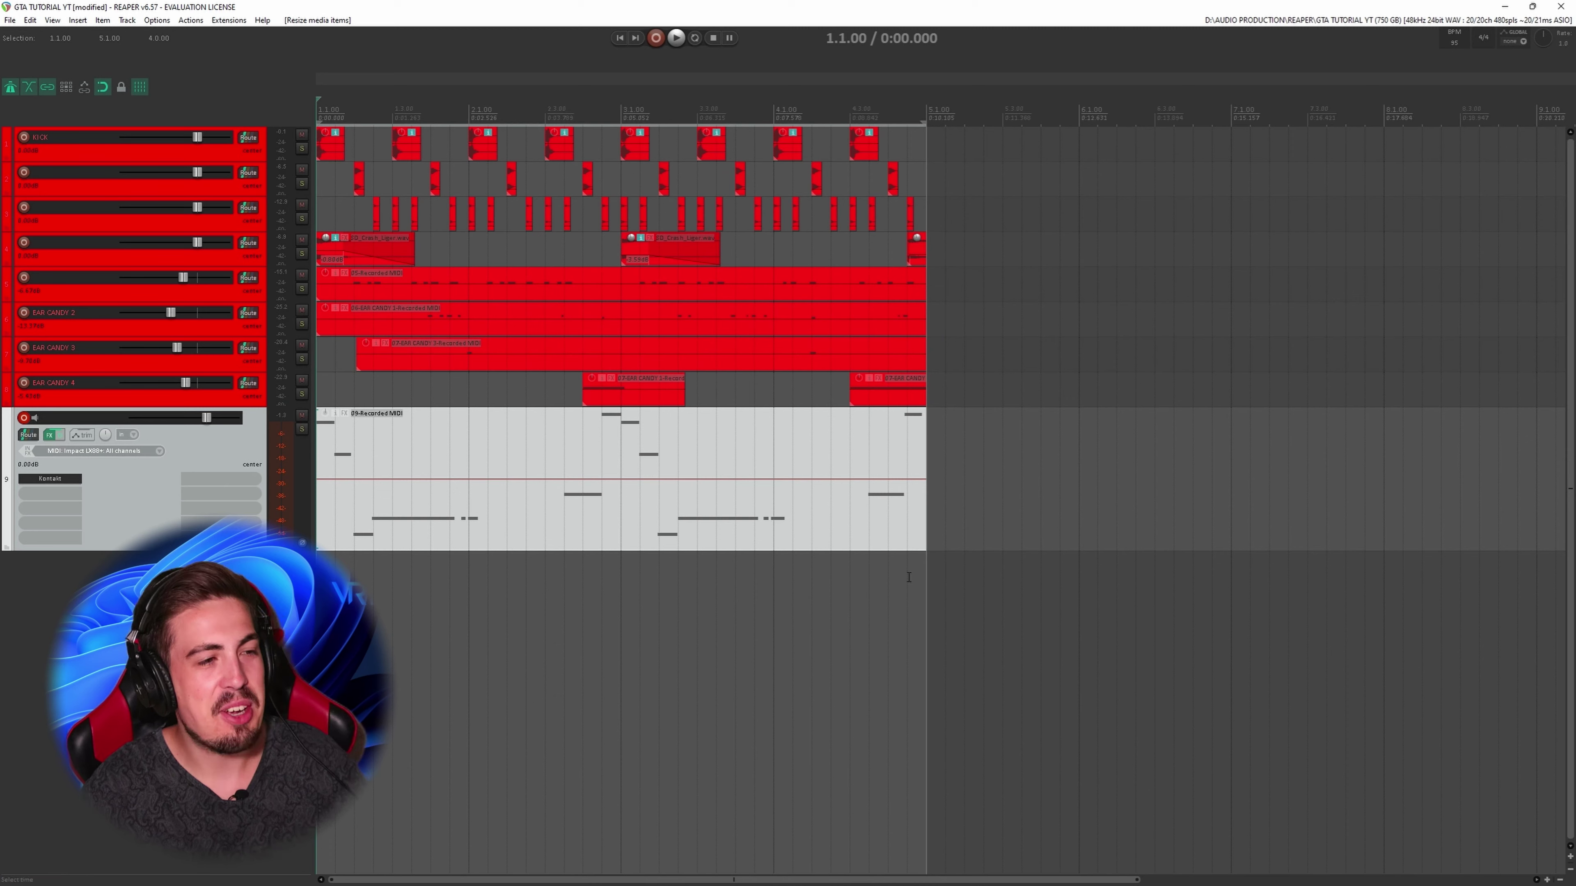
scroll(908, 577, "up", 2)
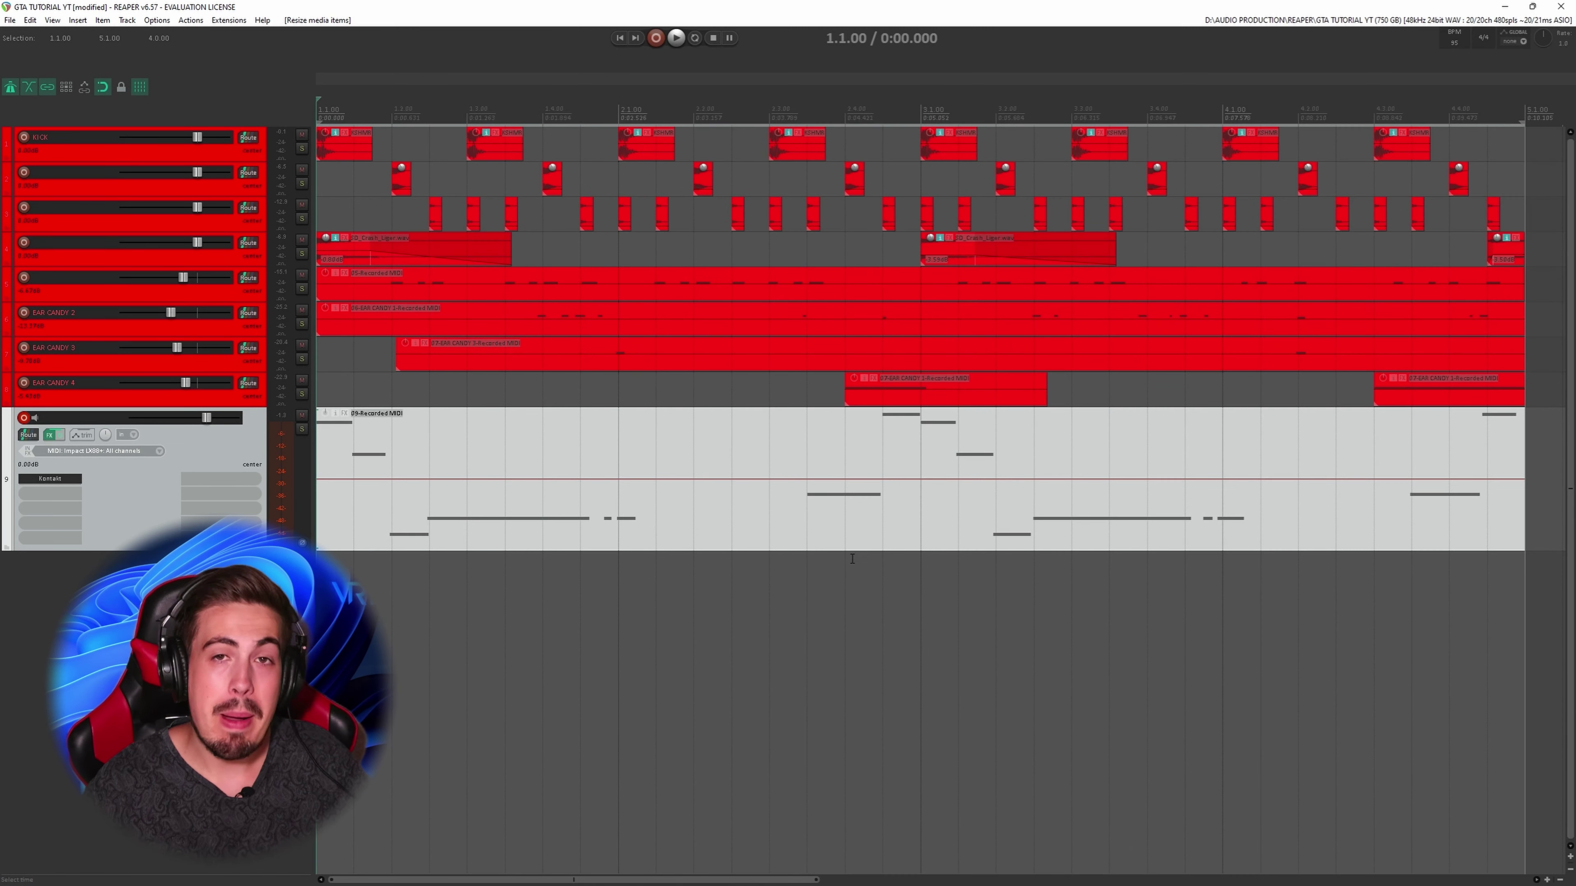
Open the recorded bass item in the MIDI editor and extend the second note up to the third note's start
double_click(845, 539)
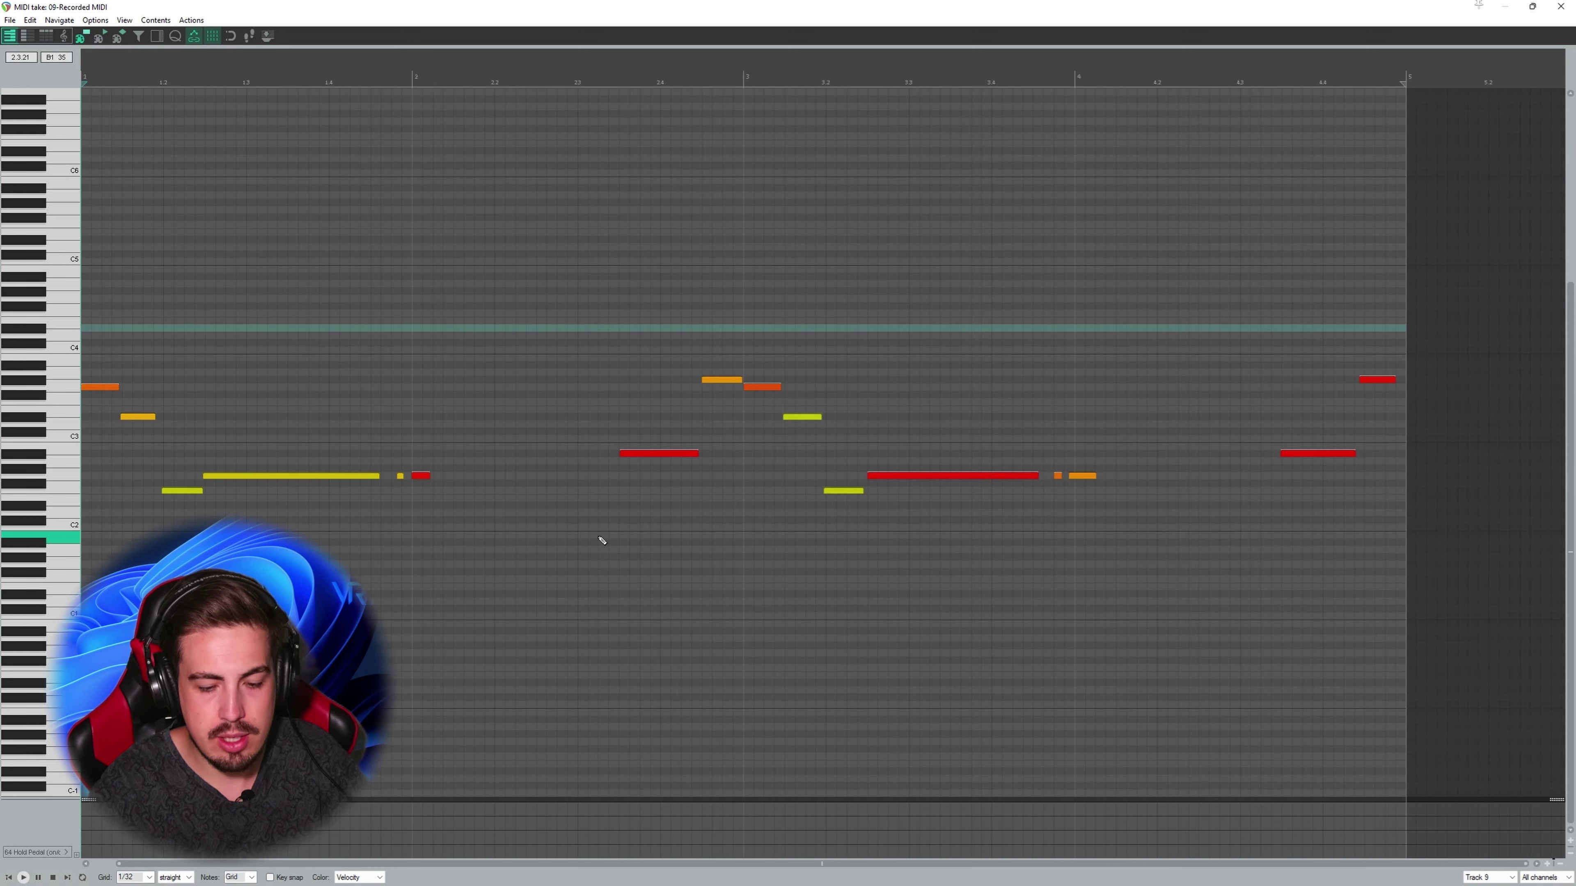
key("space")
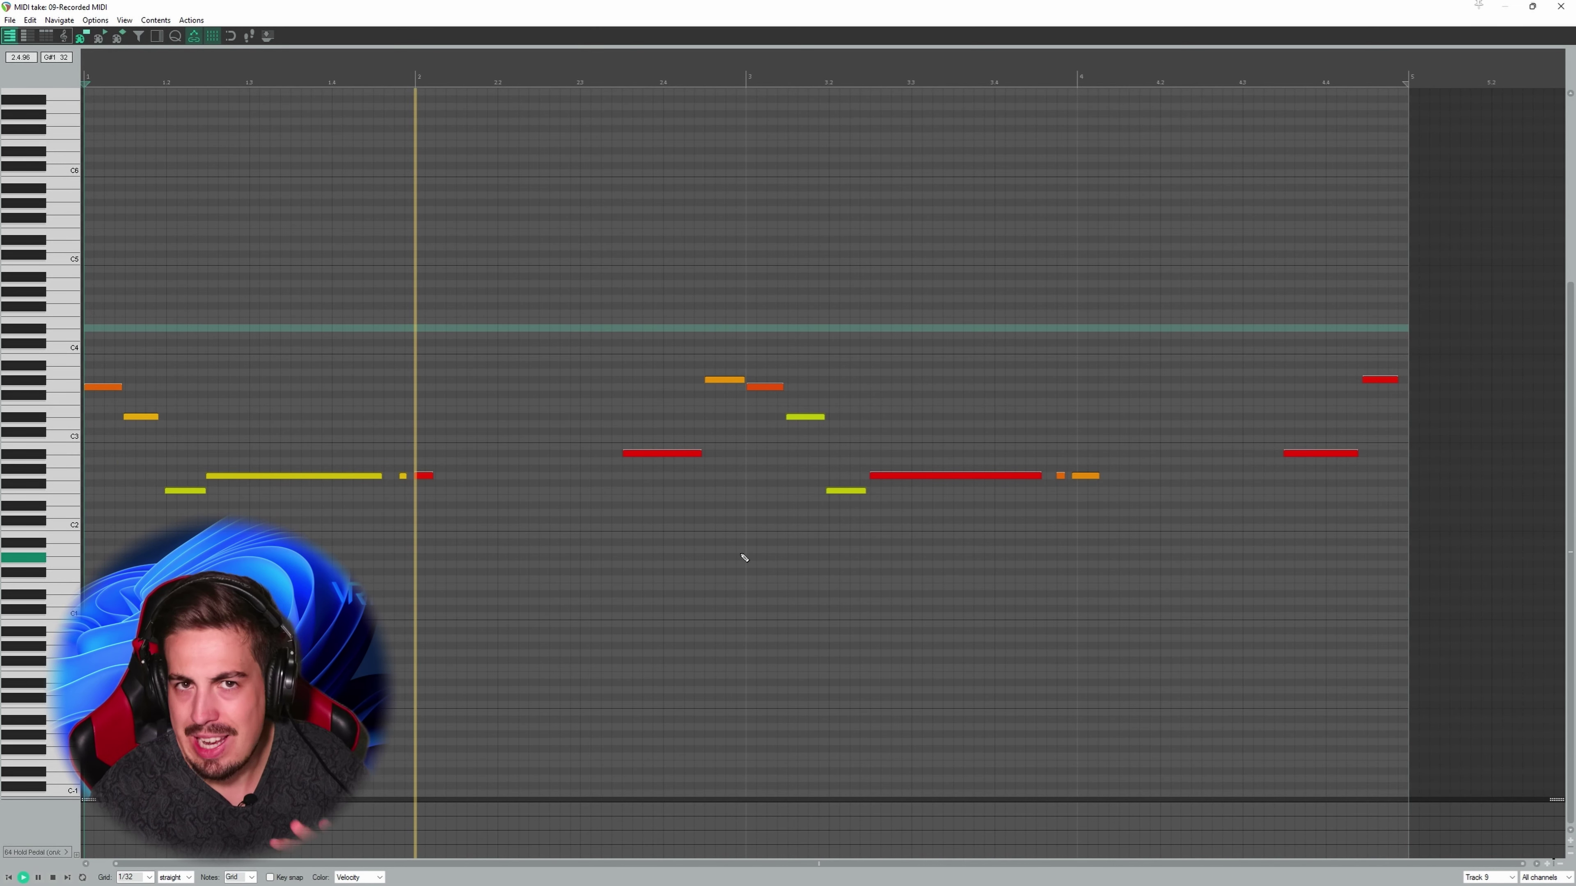
key("space")
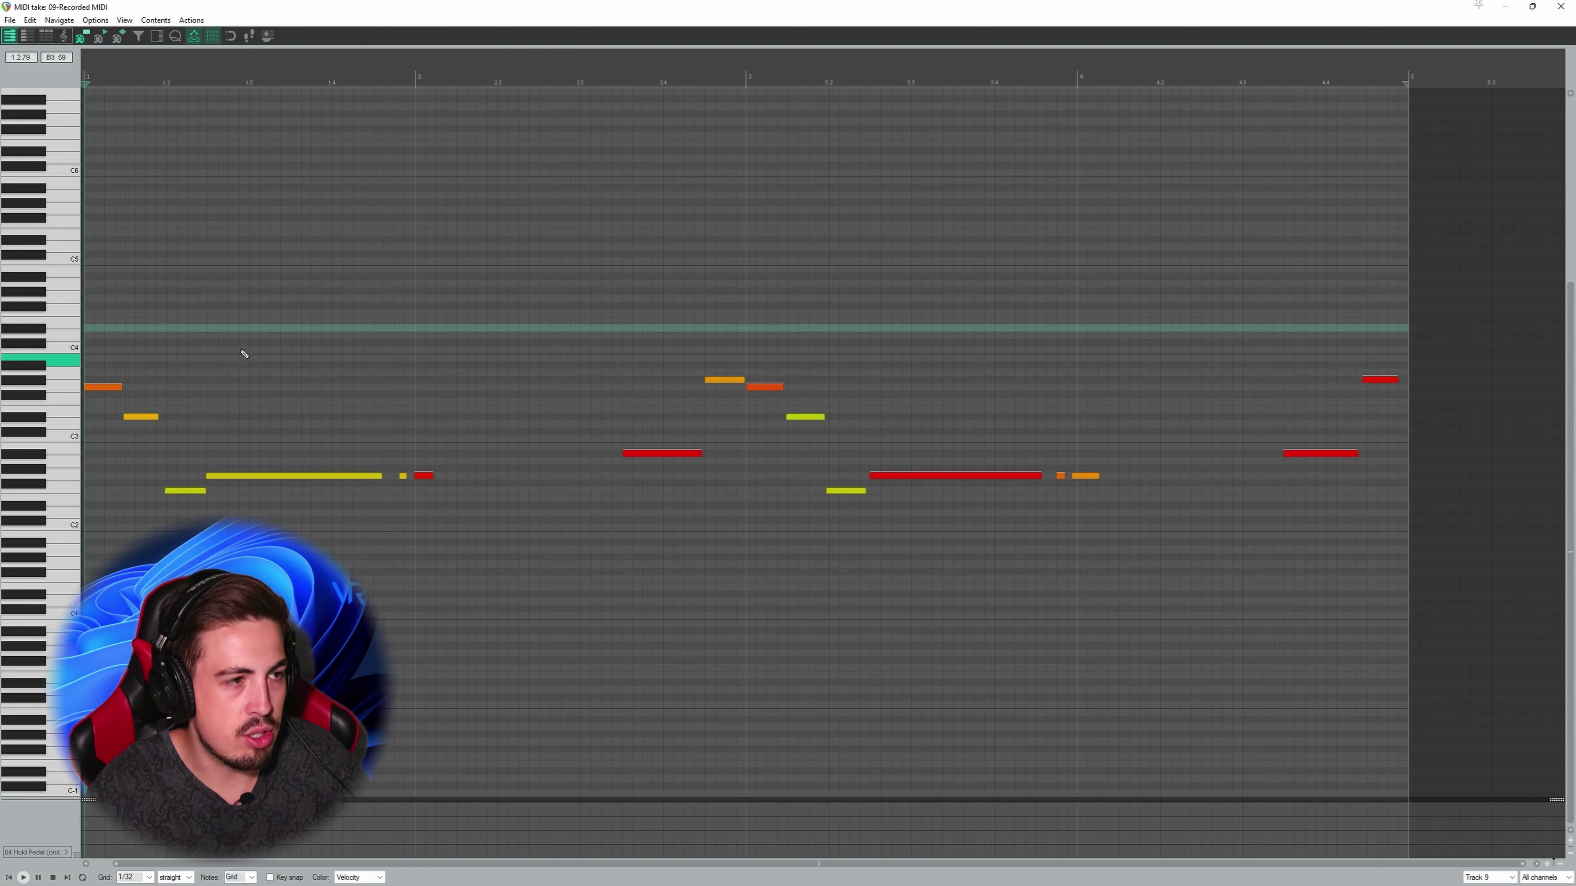
scroll(119, 92, "up", 4)
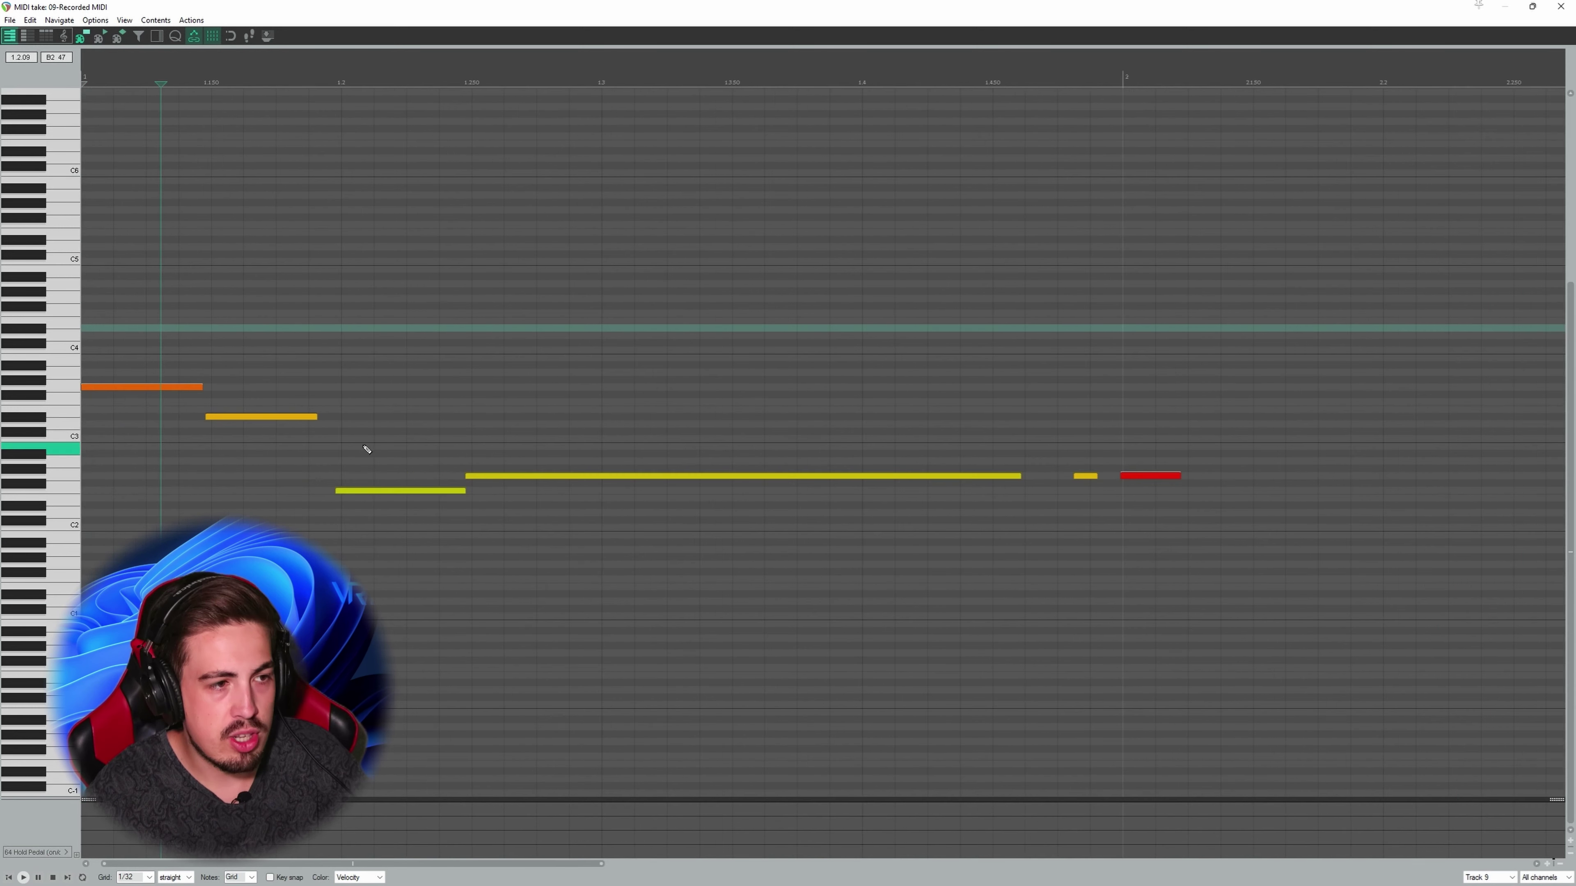
left_click_drag(314, 417, 334, 412)
Play back the bass line from the start to check the lengthened second note in context
key("space")
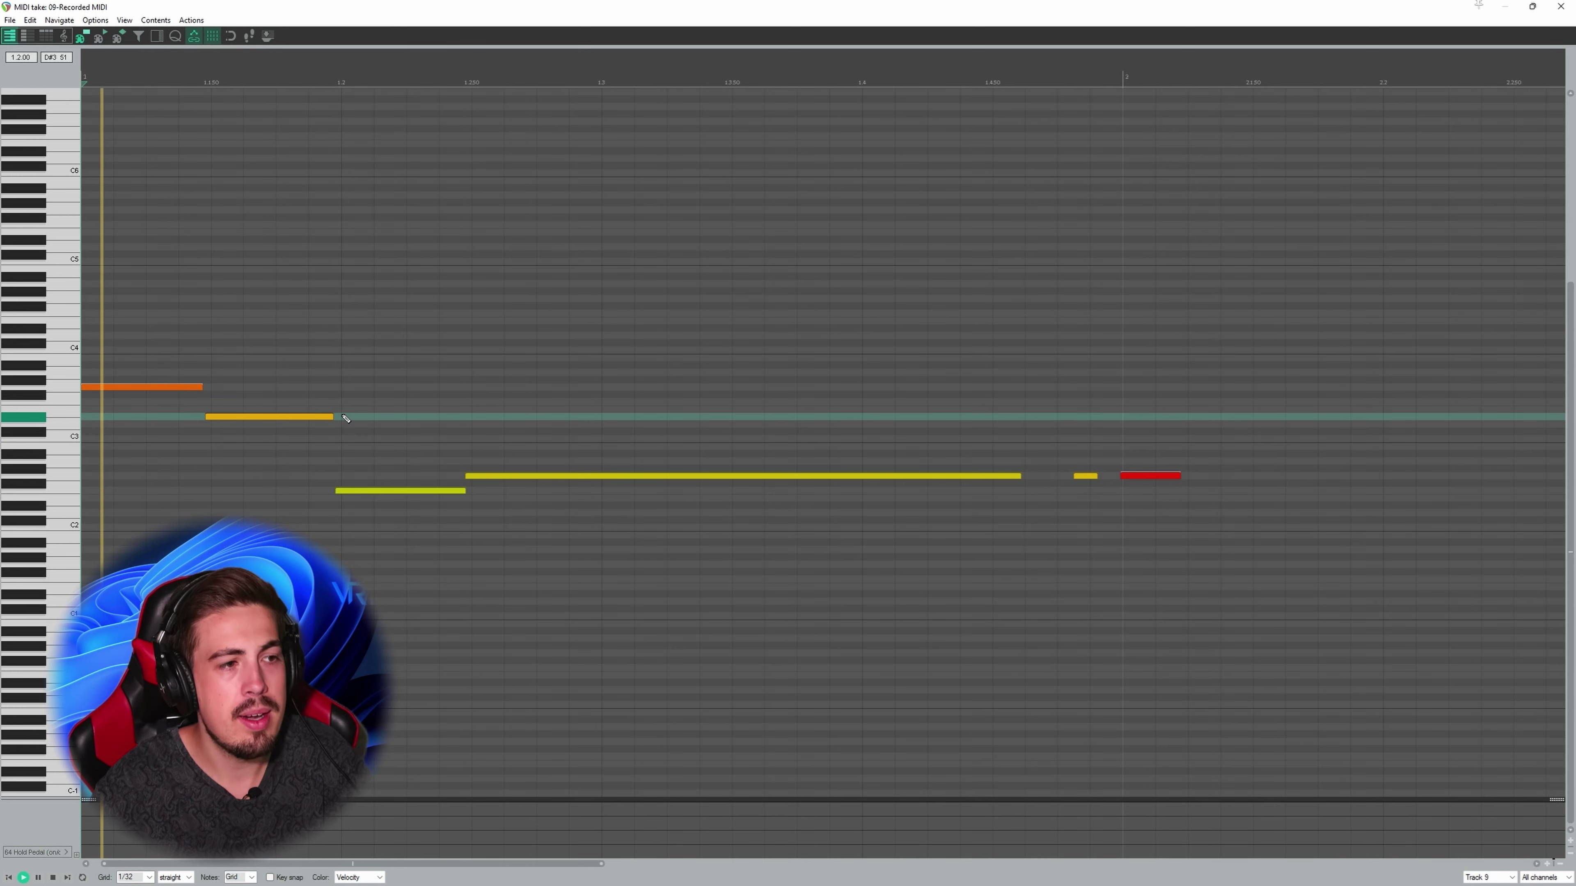
scroll(556, 484, "down", 2)
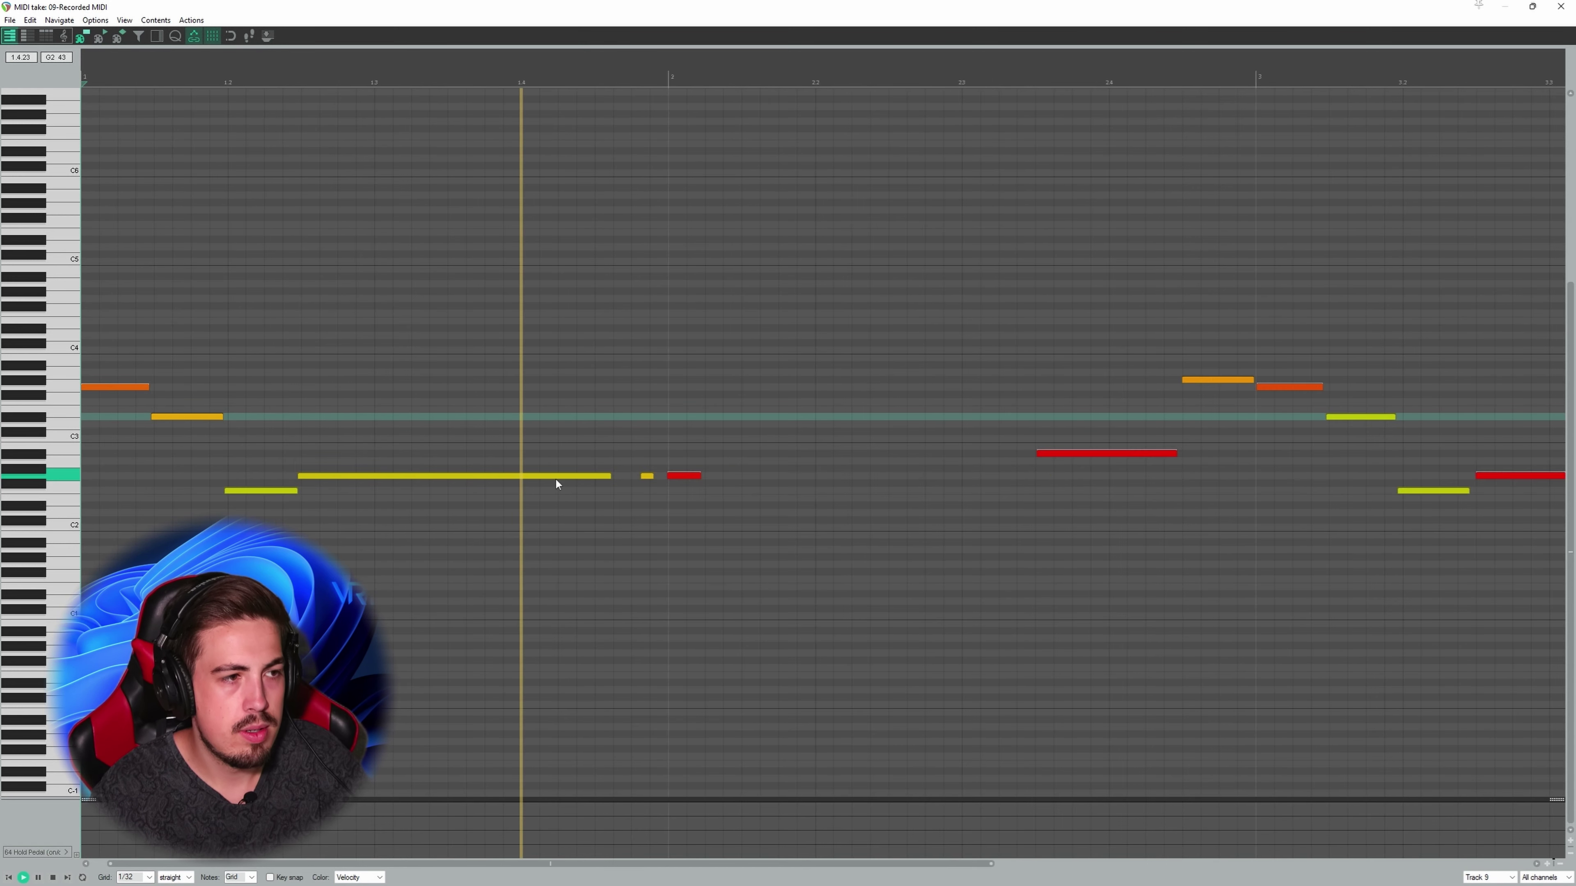
scroll(564, 490, "down", 2)
scroll(643, 524, "down", 1)
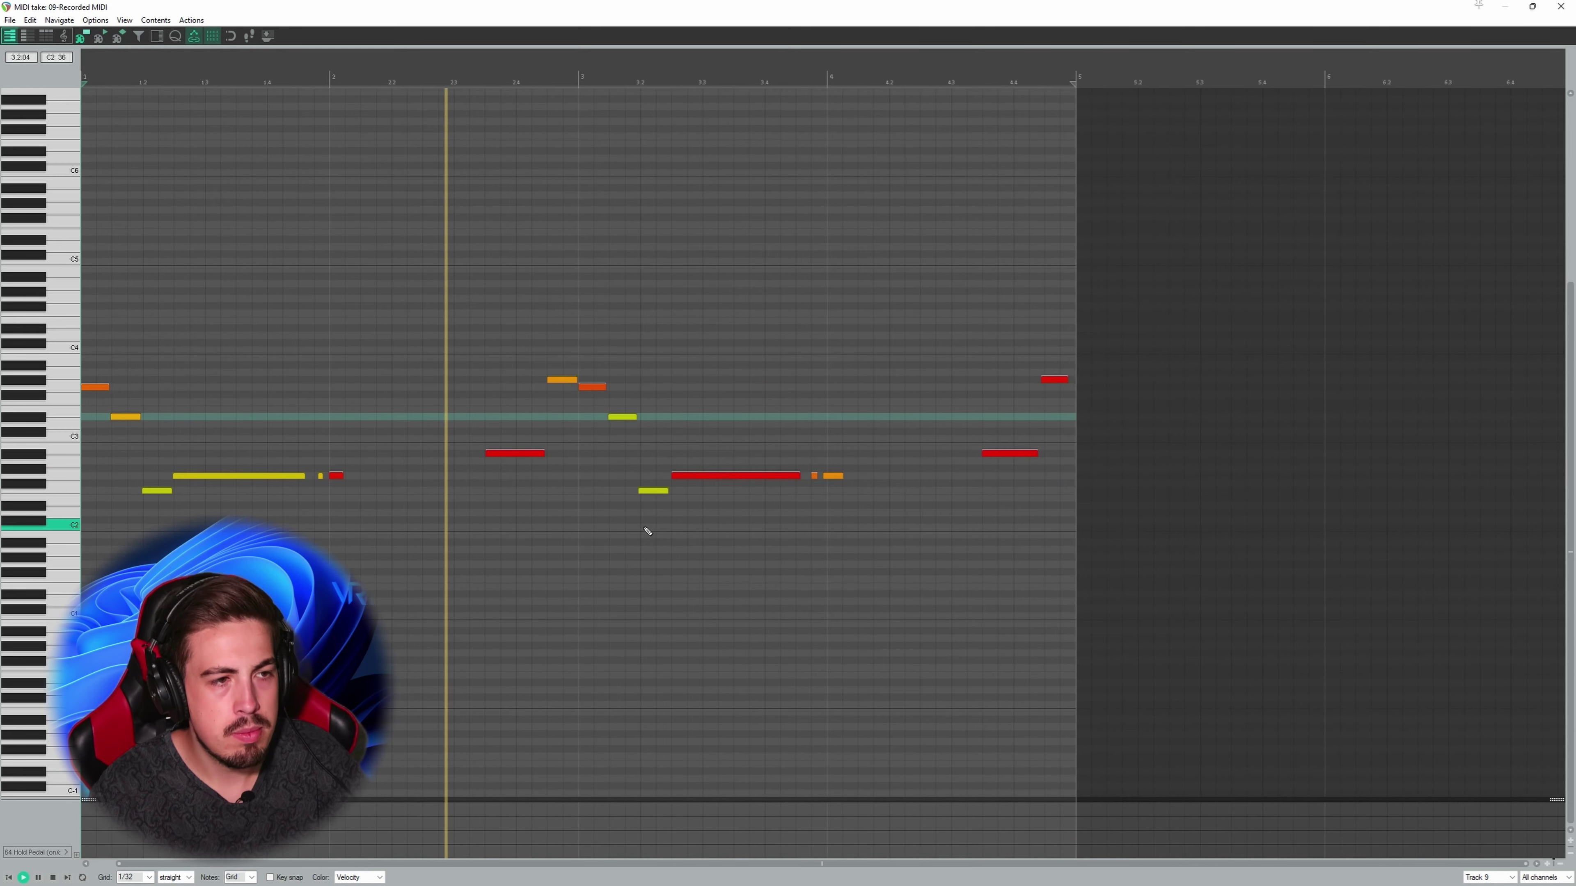
scroll(656, 549, "down", 1)
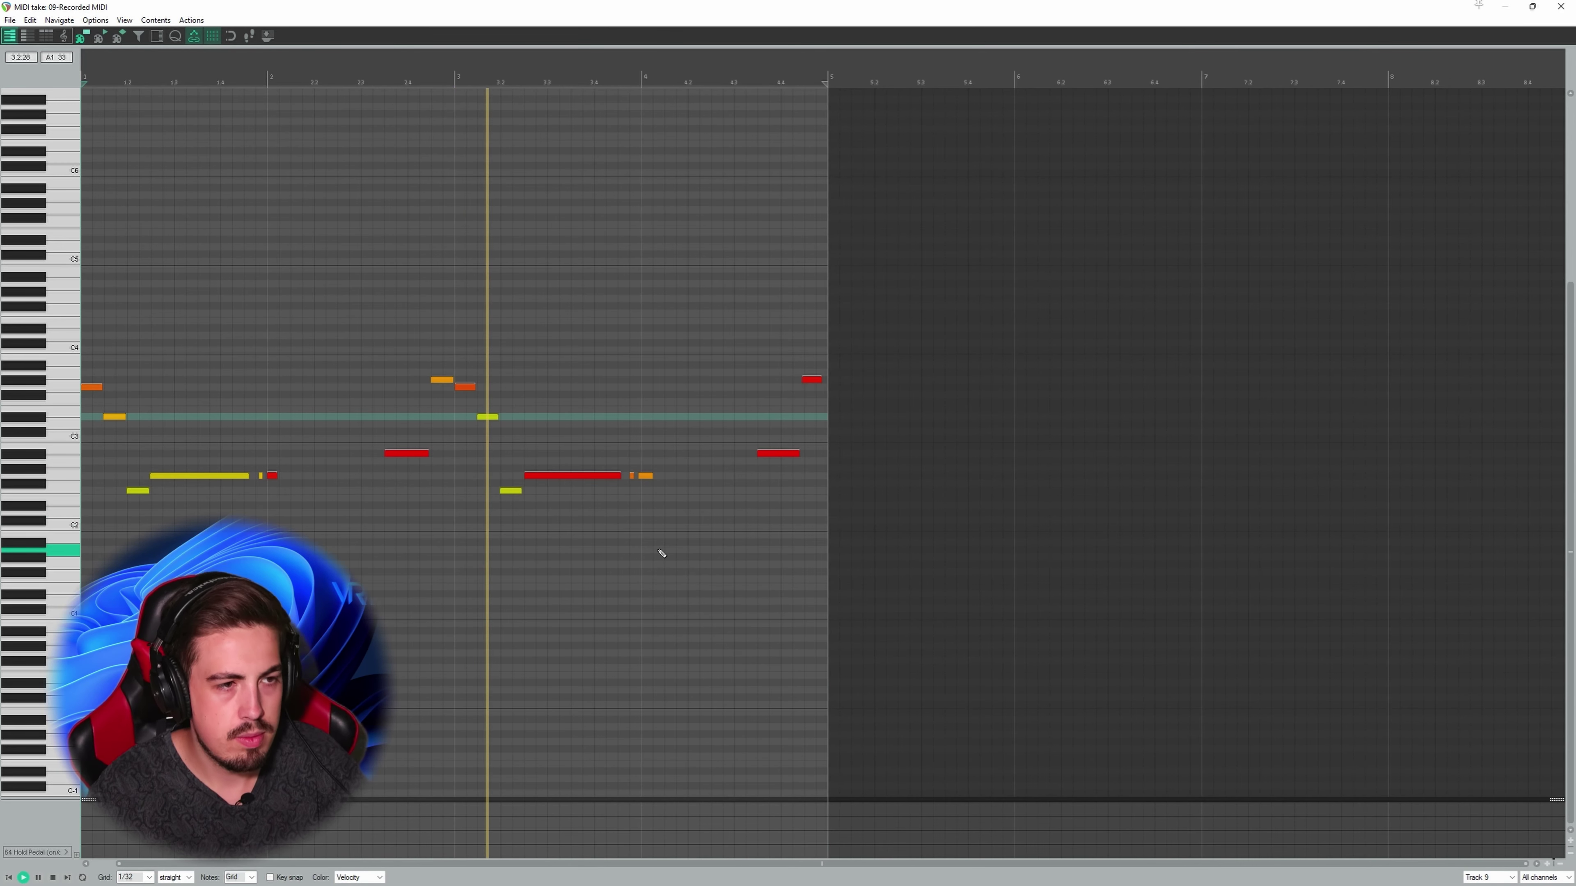
key("space")
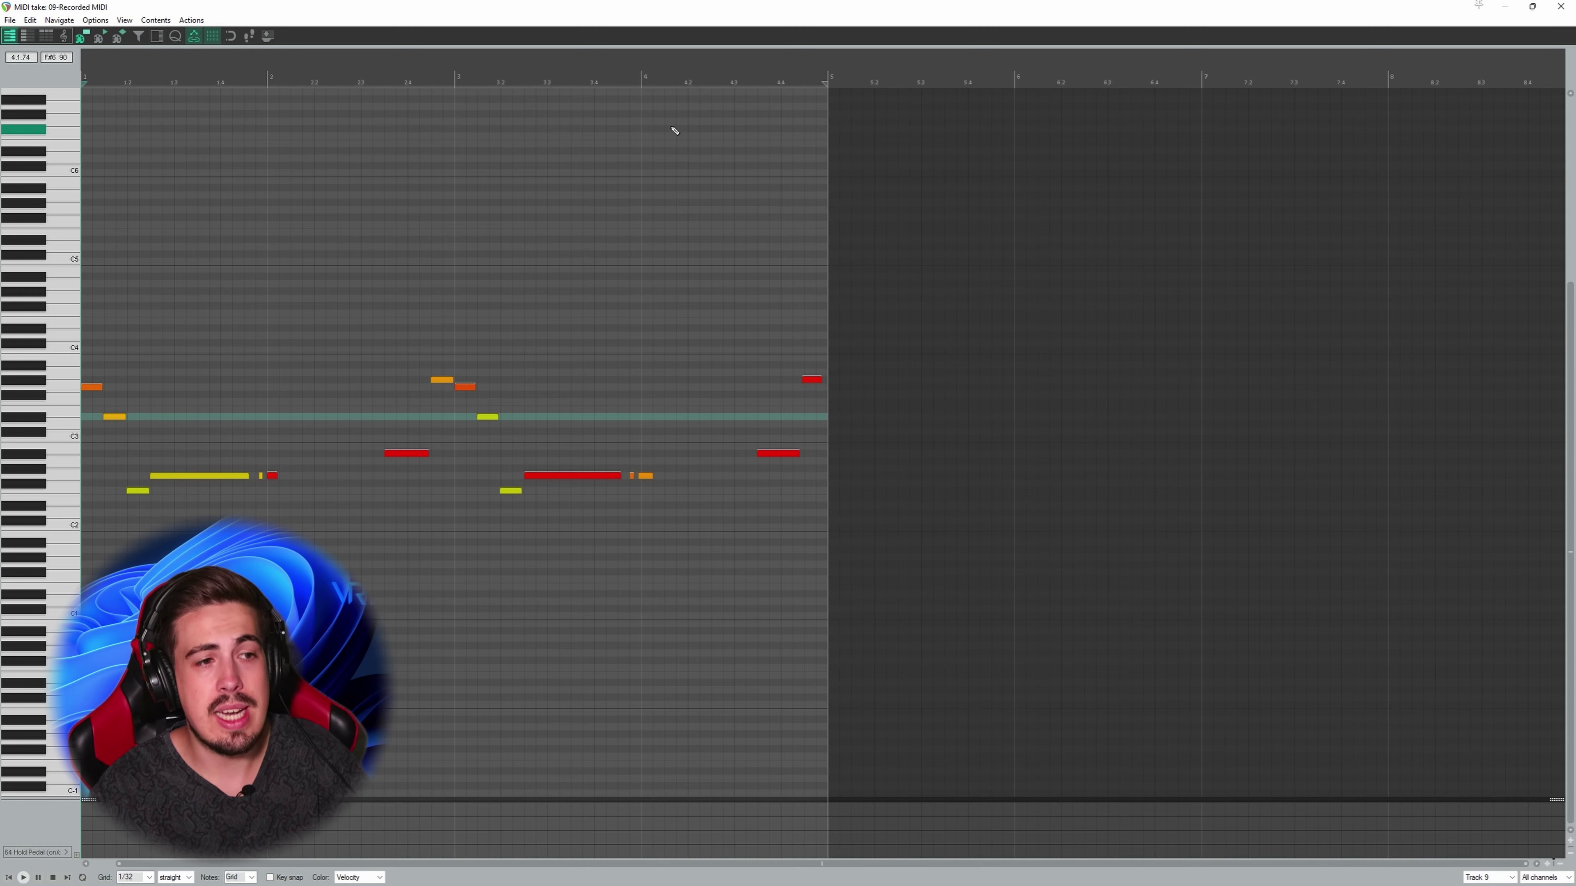
Examine the timing of the short repeated notes around bar 4 and replay the whole bass line
scroll(932, 466, "up", 9)
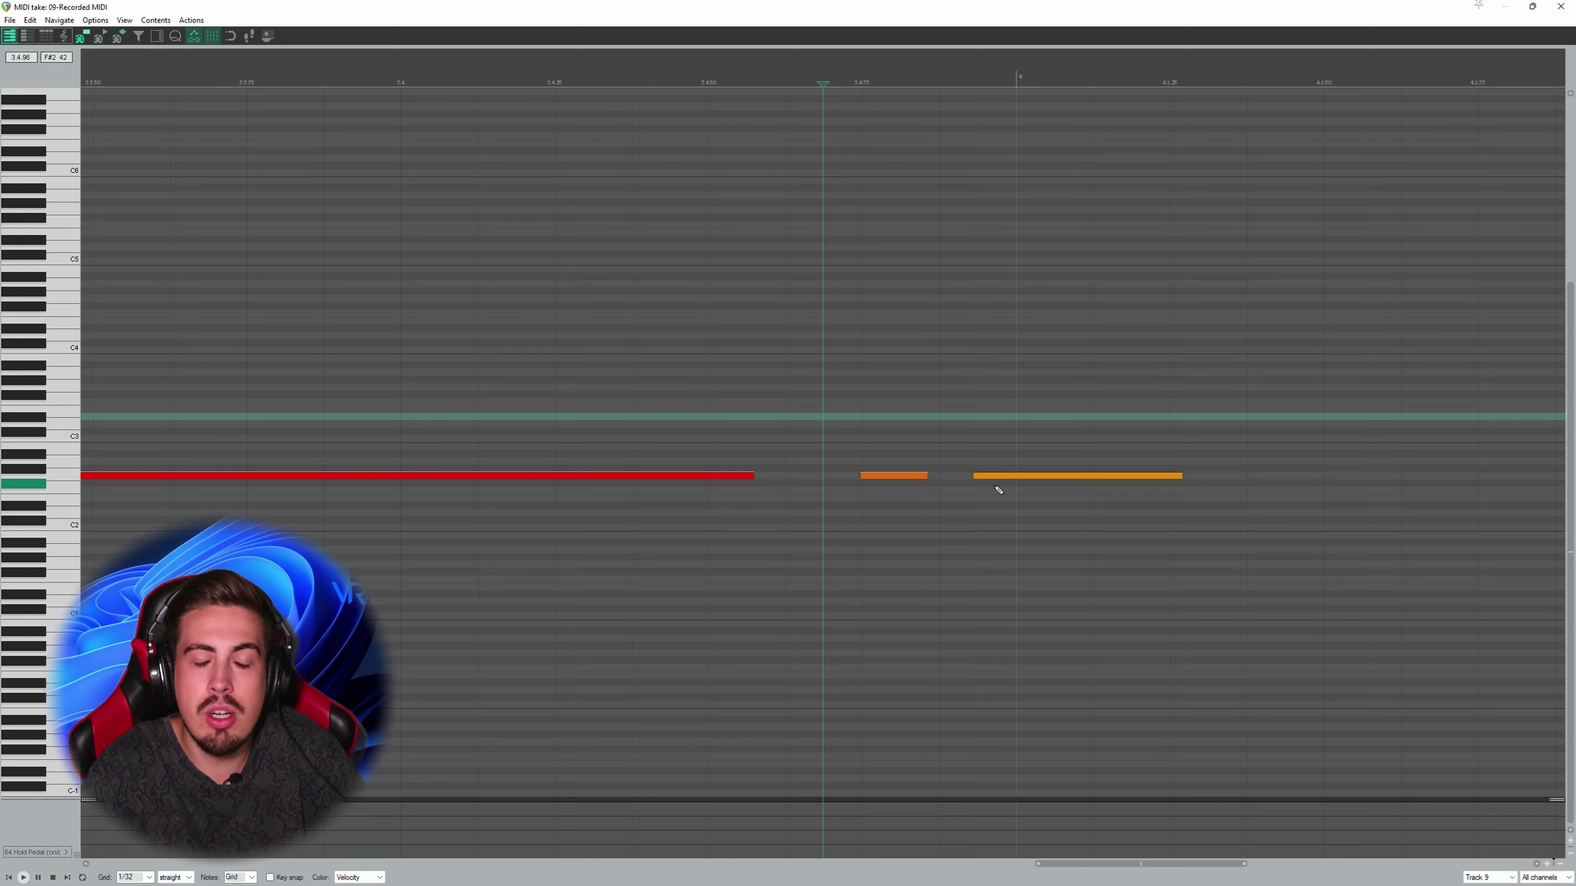
scroll(998, 490, "down", 6)
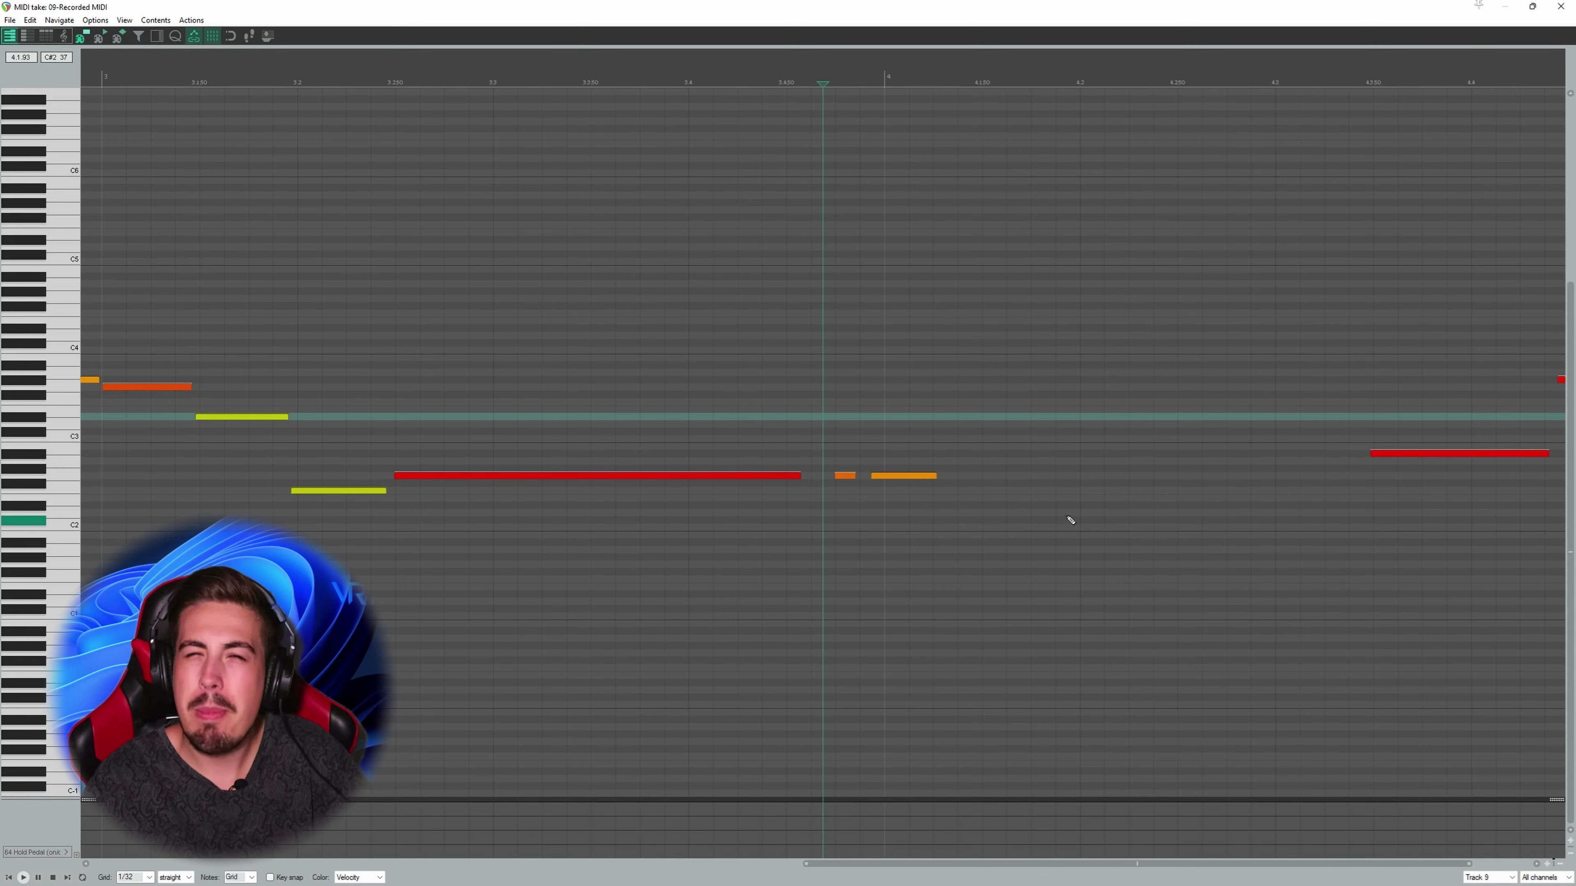
scroll(1071, 531, "down", 4)
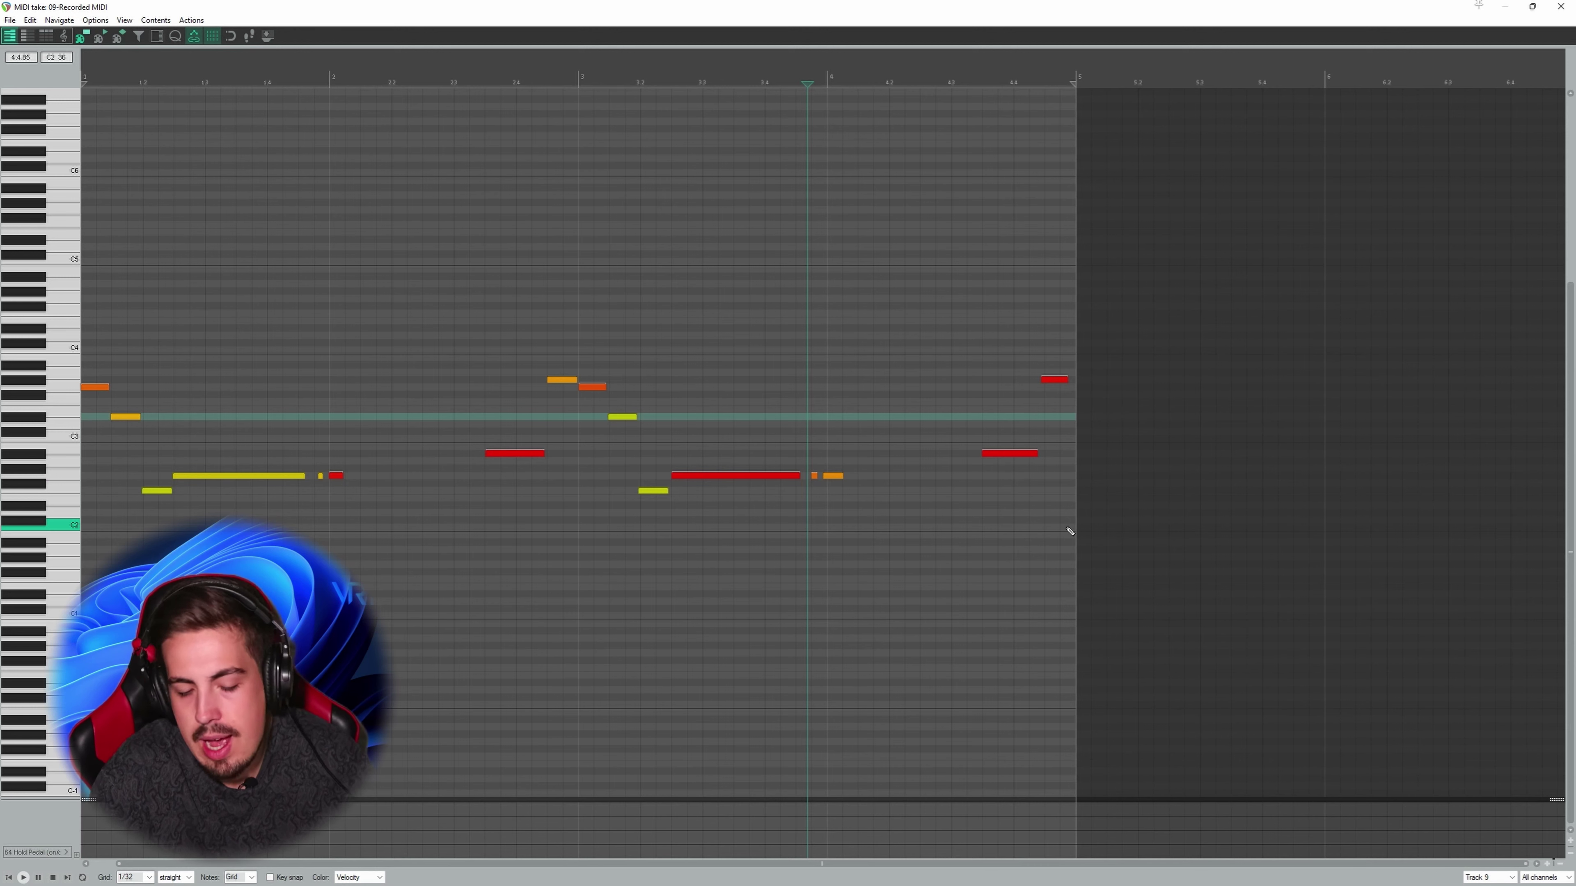
key("space")
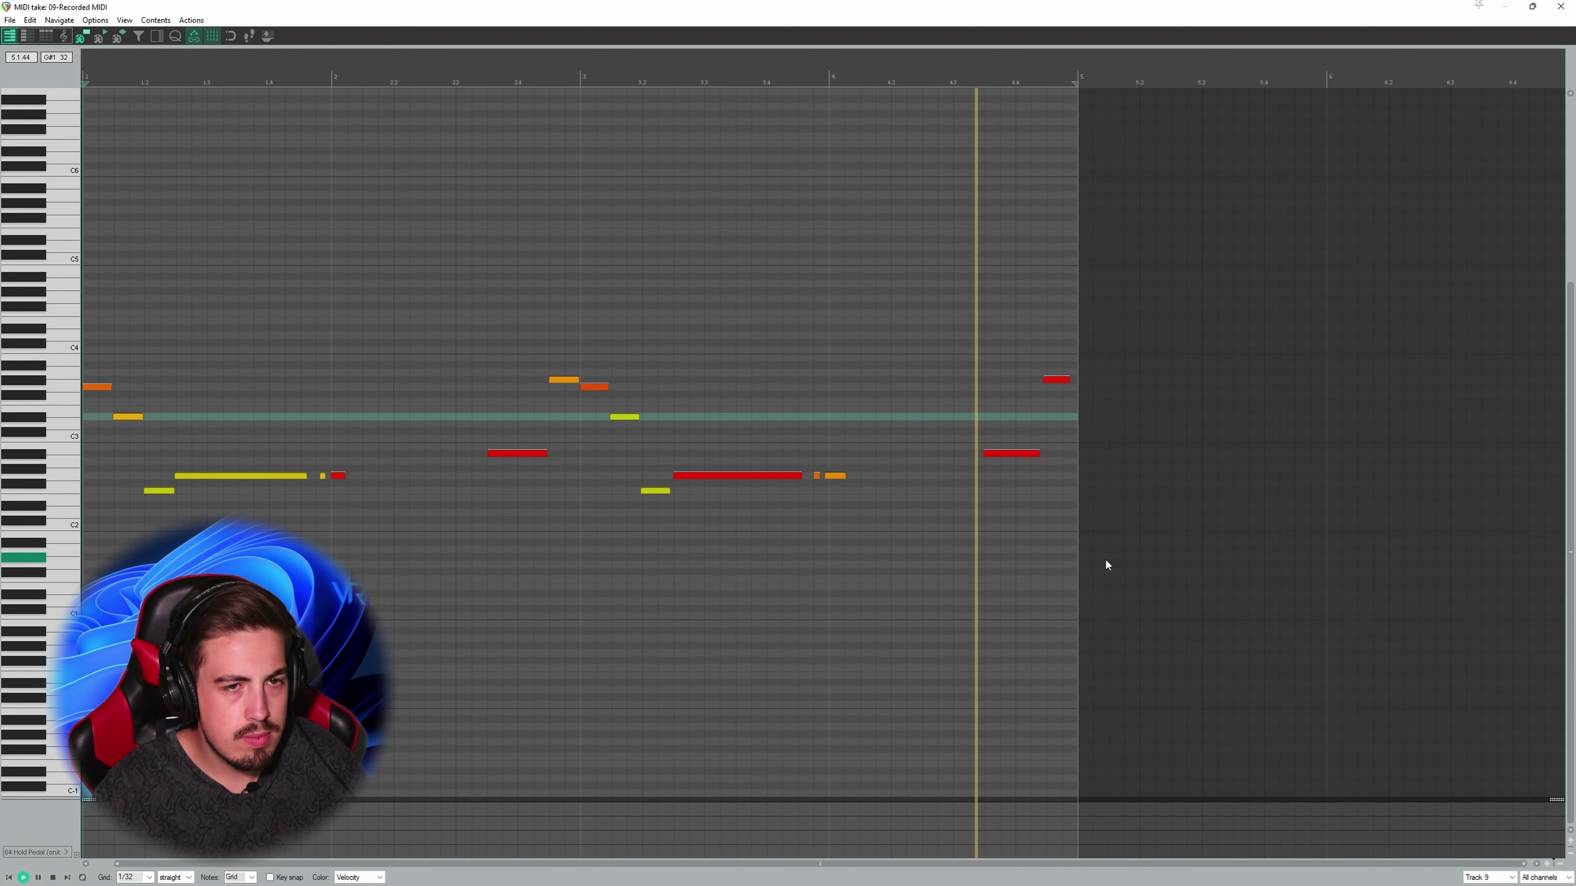
key("space")
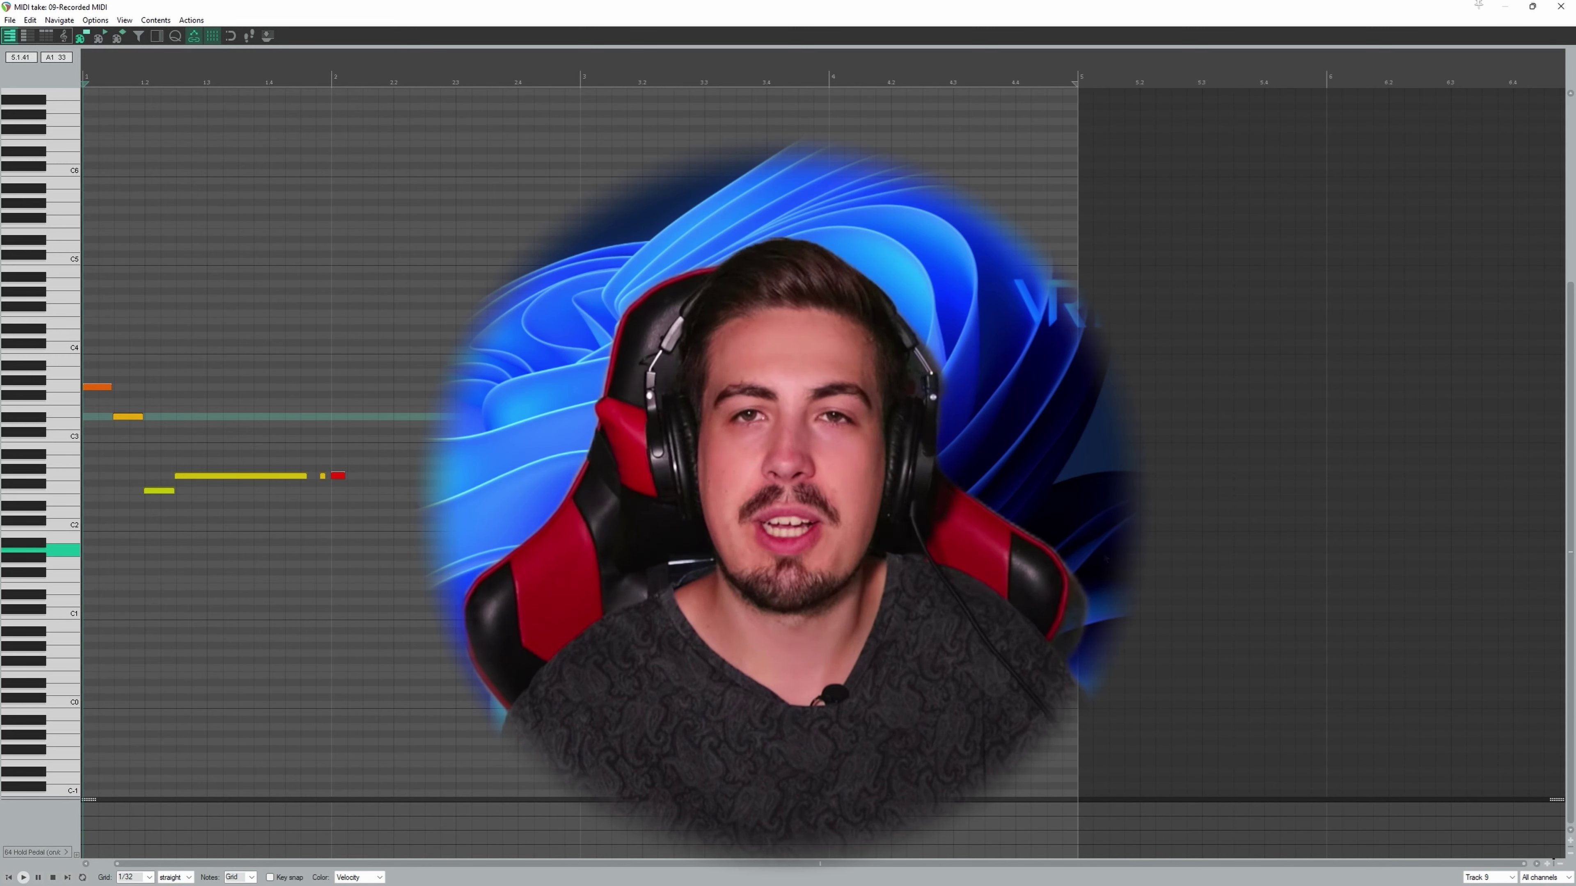